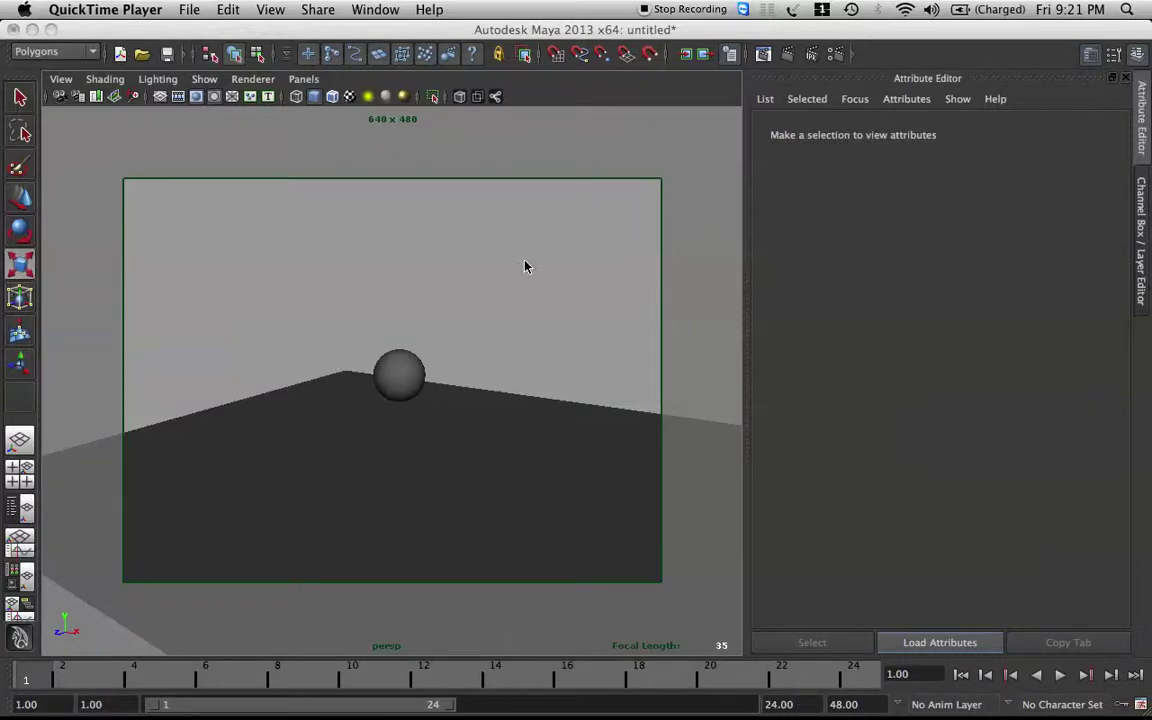
Orbit the perspective view around the sphere to get a clear angle on the scene.
{"action": "left_click", "coordinate": [526, 266]}
{"action": "mouse_move", "coordinate": [563, 272]}
{"action": "left_mouse_down", "text": "alt"}
{"action": "mouse_move", "coordinate": [568, 283]}
{"action": "mouse_move", "coordinate": [545, 267]}
{"action": "left_mouse_up", "text": "alt"}
{"action": "middle_click_drag", "start_coordinate": [504, 272], "coordinate": [511, 276], "text": "alt"}
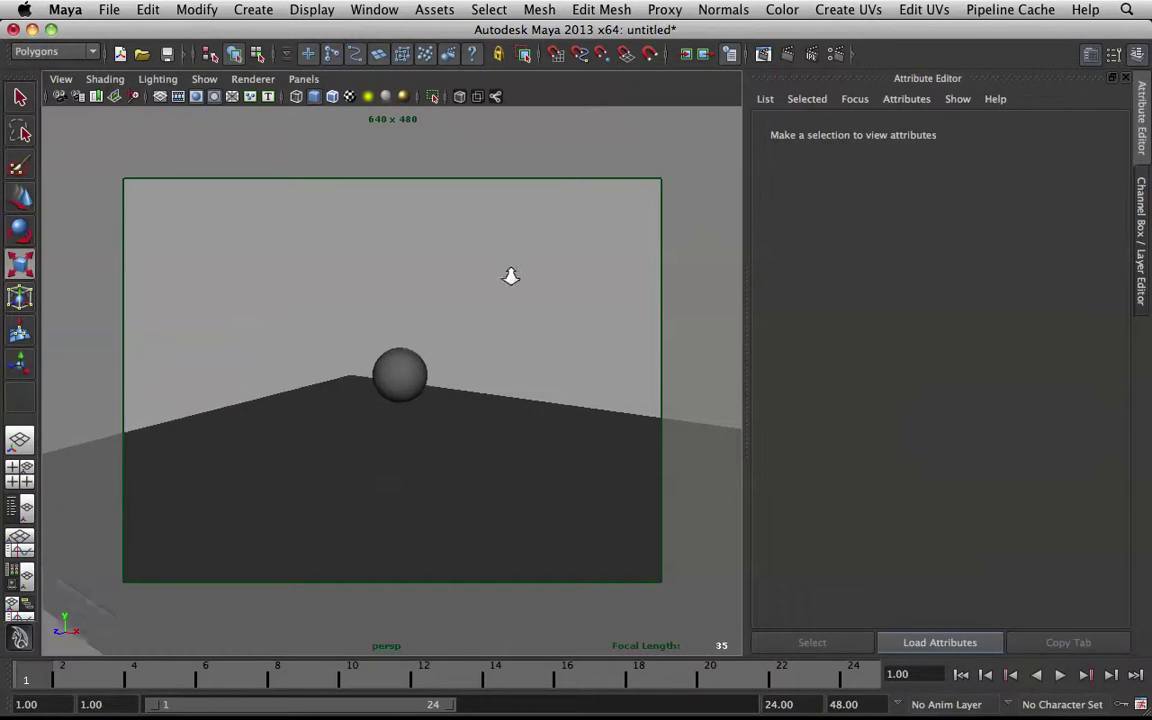
{"action": "mouse_move", "coordinate": [511, 276]}
{"action": "left_mouse_down", "text": "alt"}
{"action": "mouse_move", "coordinate": [519, 283]}
{"action": "mouse_move", "coordinate": [489, 242]}
{"action": "mouse_move", "coordinate": [489, 262]}
{"action": "mouse_move", "coordinate": [525, 285]}
{"action": "mouse_move", "coordinate": [496, 278]}
{"action": "left_mouse_up", "text": "alt"}
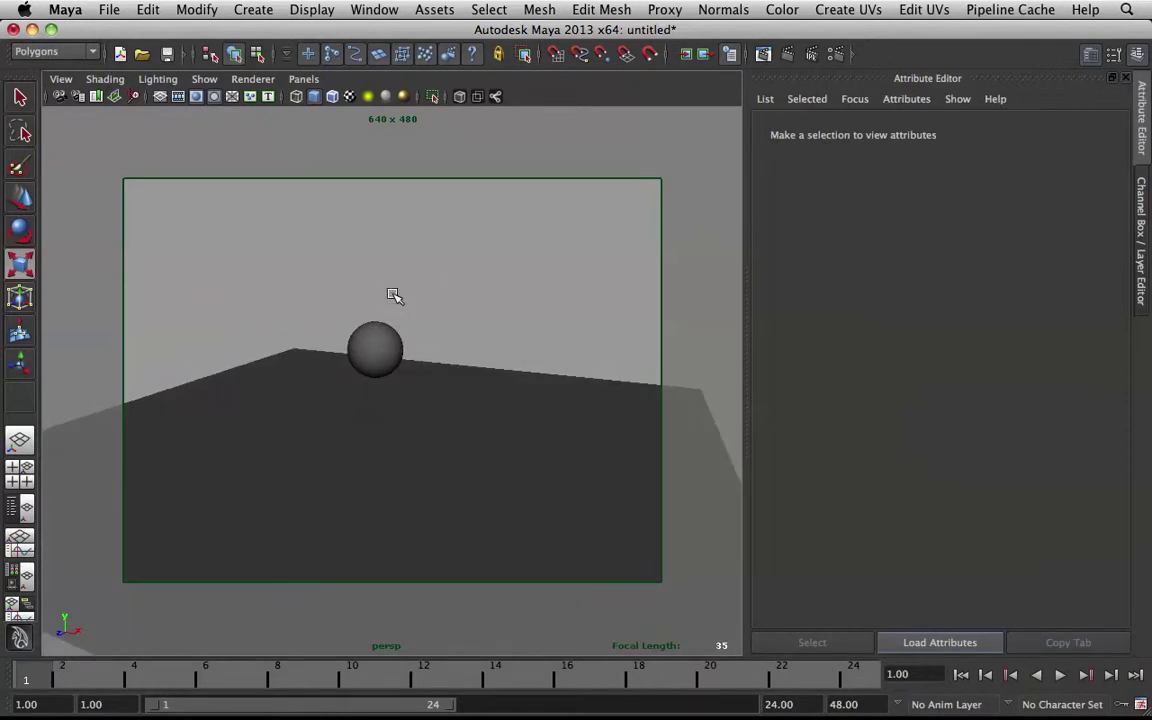
{"action": "left_click_drag", "start_coordinate": [466, 276], "coordinate": [420, 364], "text": "alt"}
{"action": "left_click", "coordinate": [402, 347]}
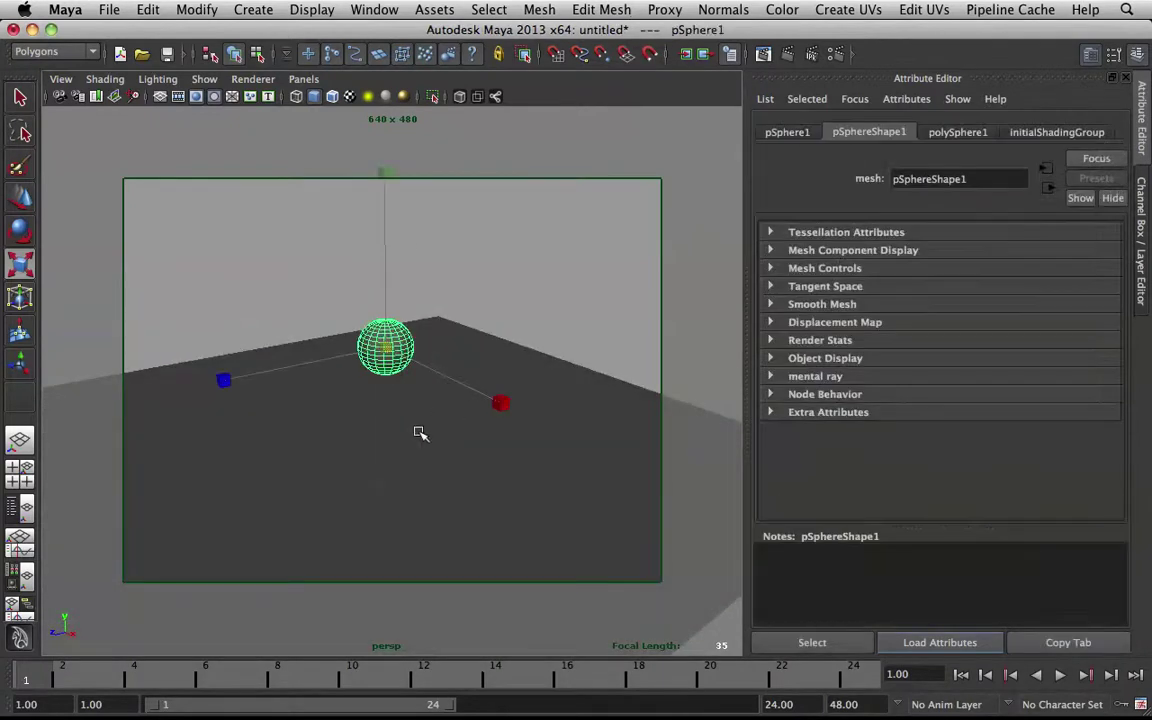
{"action": "left_click", "coordinate": [407, 344]}
{"action": "left_click", "coordinate": [499, 249]}
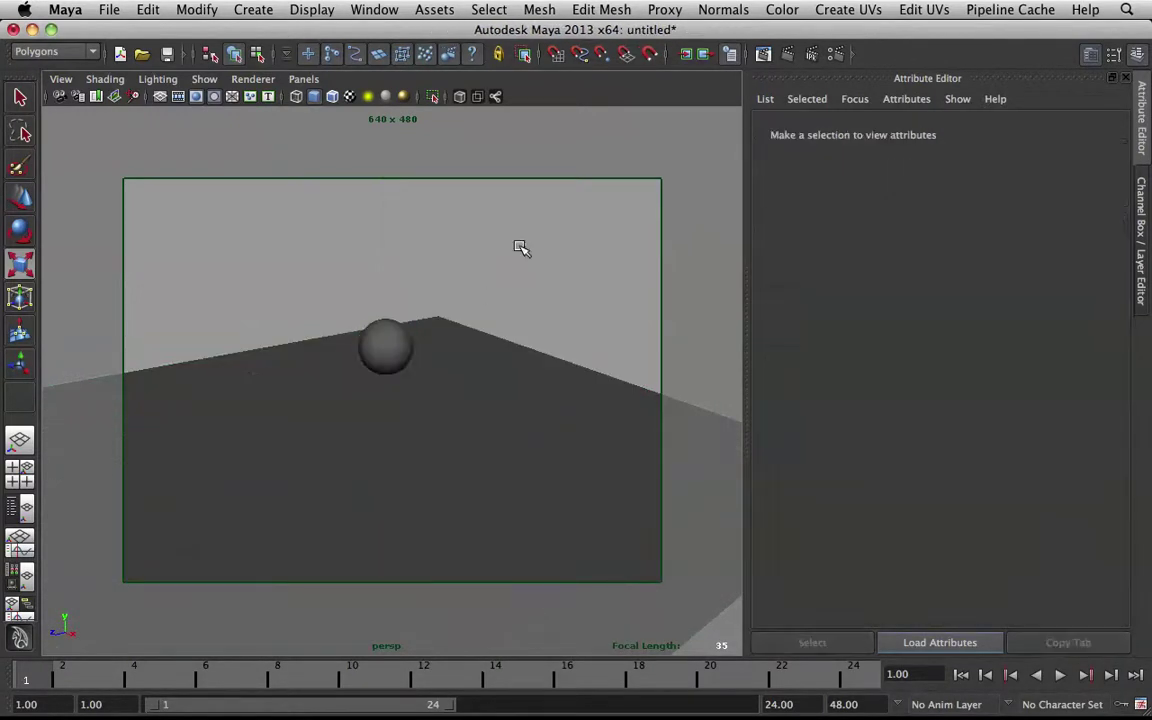
{"action": "left_click_drag", "start_coordinate": [499, 249], "coordinate": [383, 231], "text": "alt"}
{"action": "left_click", "coordinate": [390, 356]}
{"action": "left_click", "coordinate": [504, 275]}
Create a spot light from Create > Lights.
{"action": "left_click", "coordinate": [268, 12]}
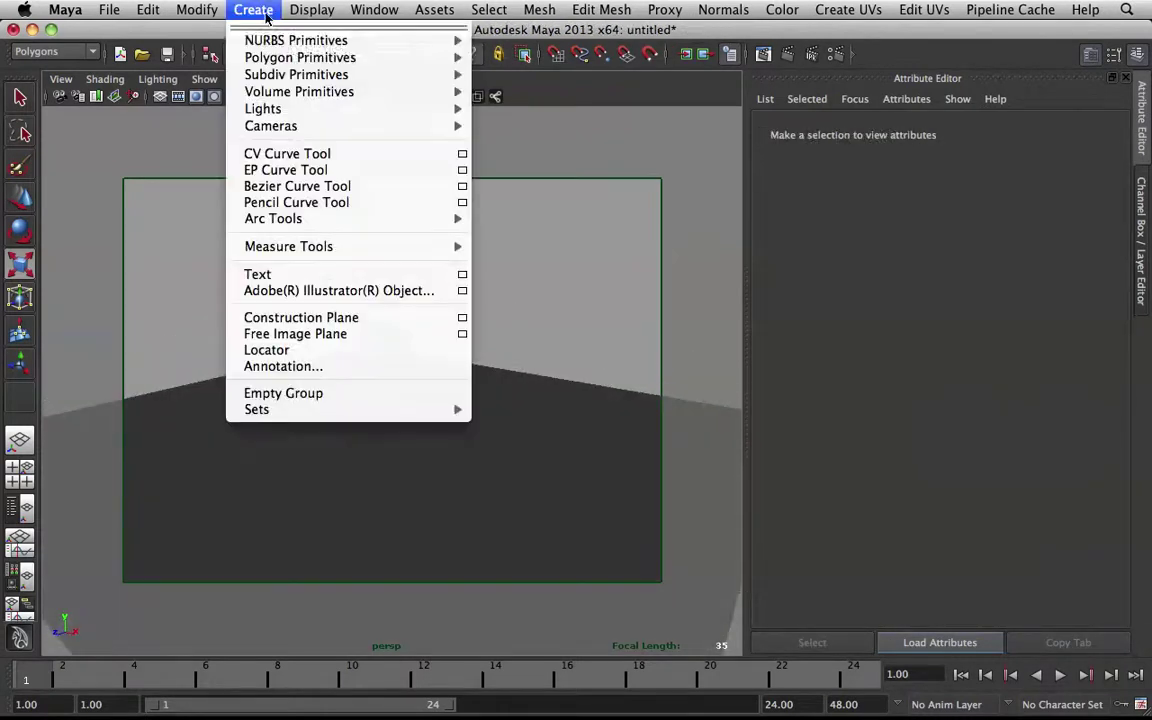
{"action": "mouse_move", "coordinate": [382, 84]}
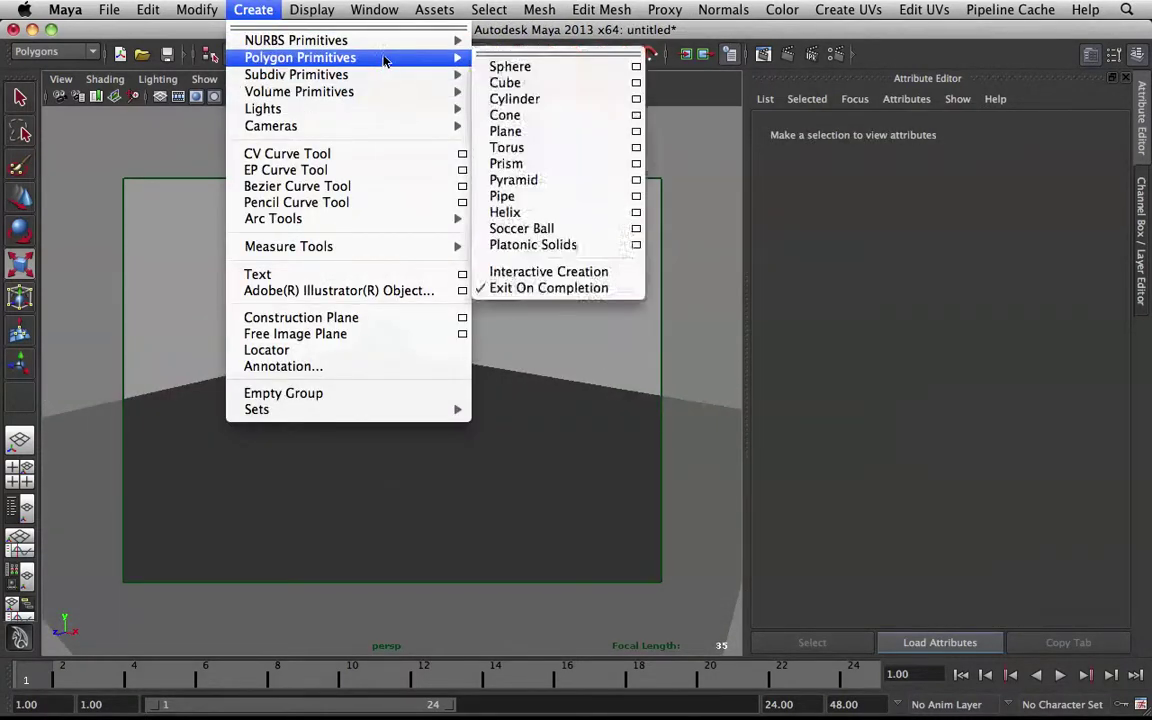
{"action": "mouse_move", "coordinate": [381, 108]}
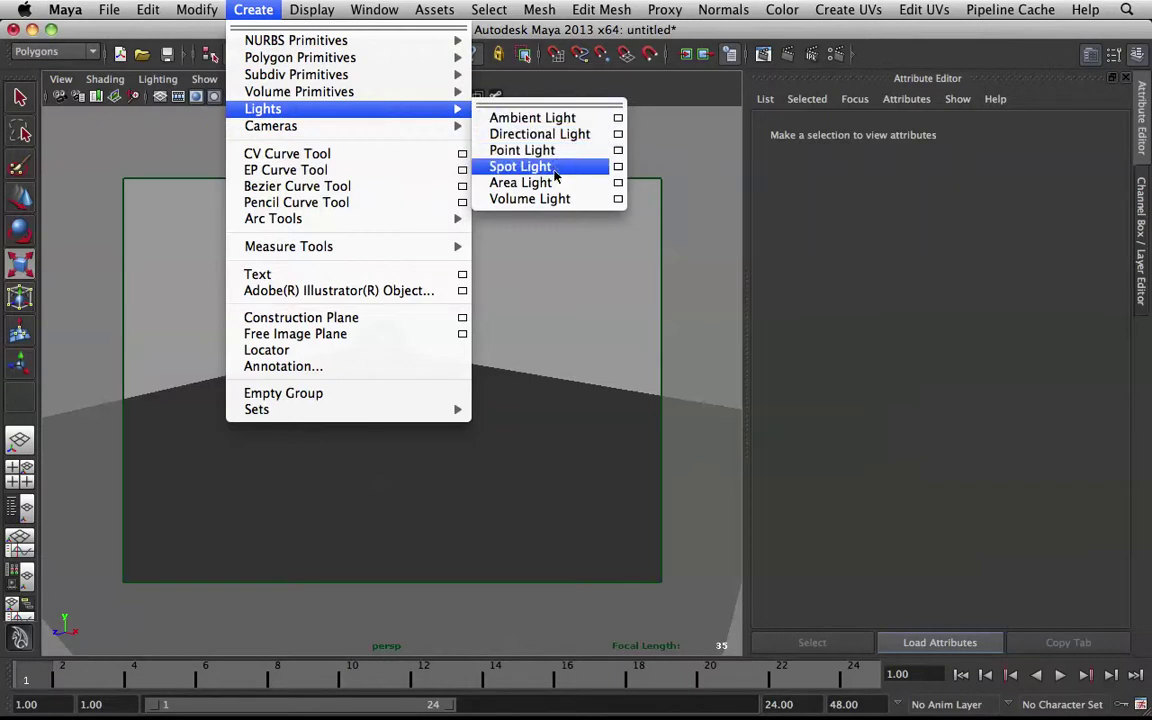
{"action": "left_click", "coordinate": [551, 167]}
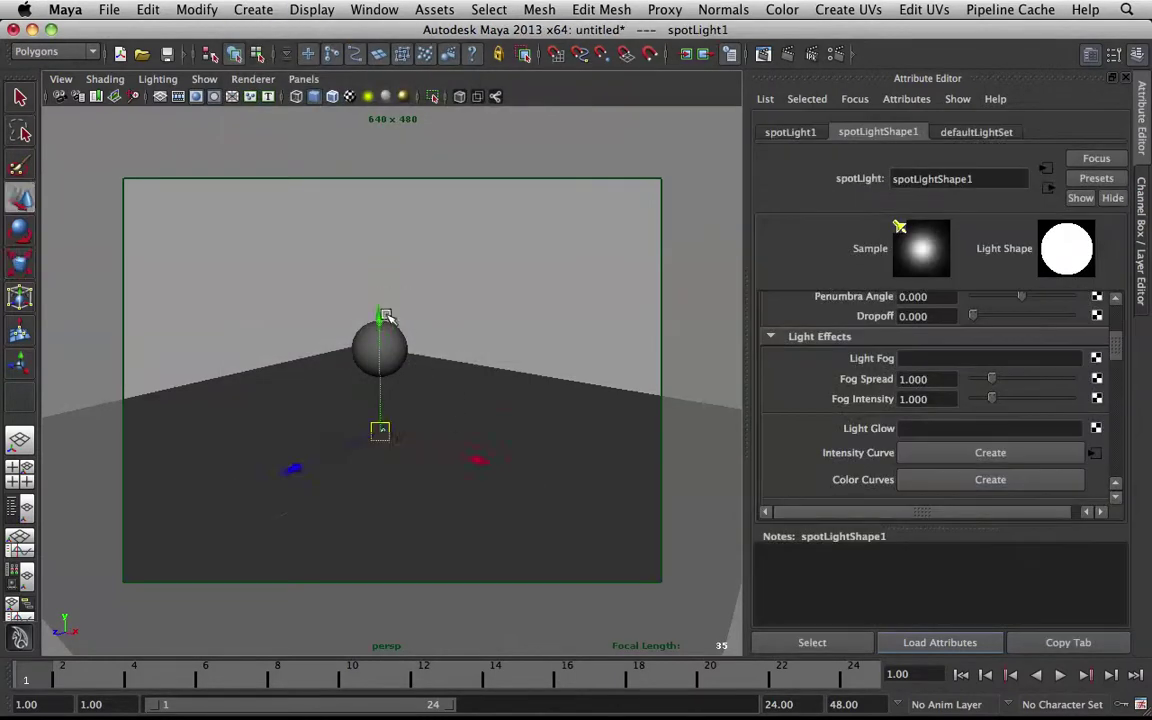
Raise the spot light high above the sphere, enlarge it and tilt it to aim down.
{"action": "left_click_drag", "start_coordinate": [381, 305], "coordinate": [383, 75]}
{"action": "key", "text": "r"}
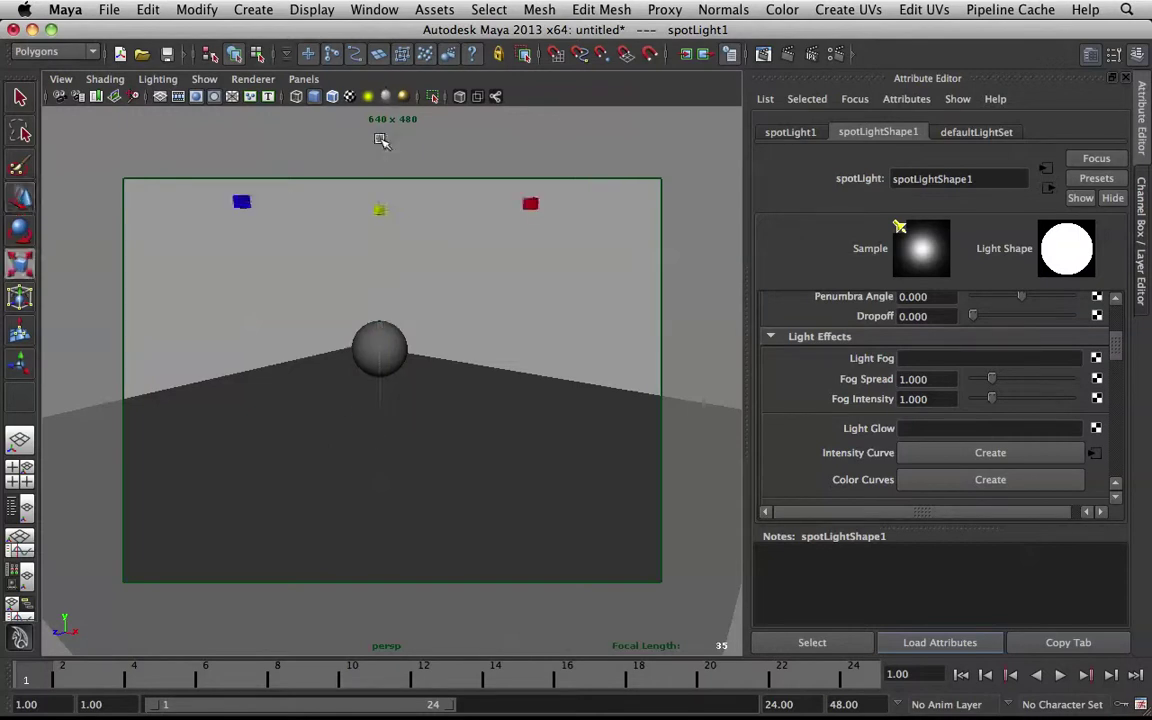
{"action": "left_click_drag", "start_coordinate": [378, 208], "coordinate": [1087, 272]}
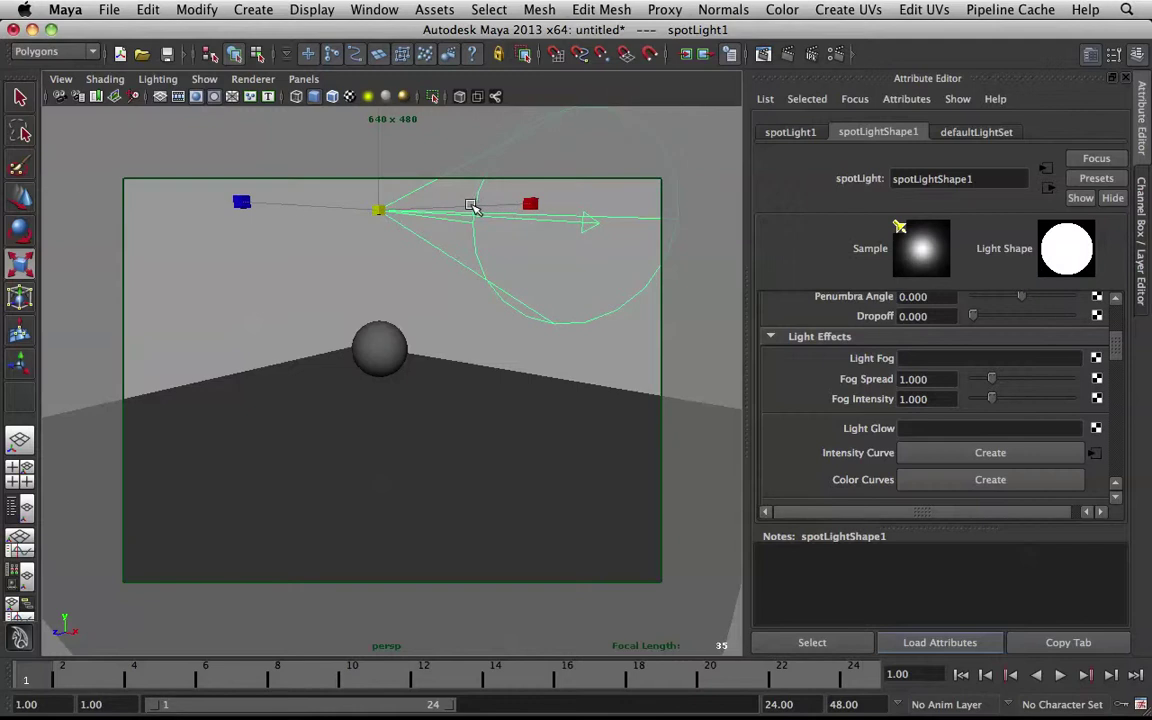
{"action": "key", "text": "e"}
{"action": "left_click_drag", "start_coordinate": [265, 257], "coordinate": [252, 154]}
Frame the spot light and orbit to see its cone from the side.
{"action": "key", "text": "f"}
{"action": "key", "text": "w"}
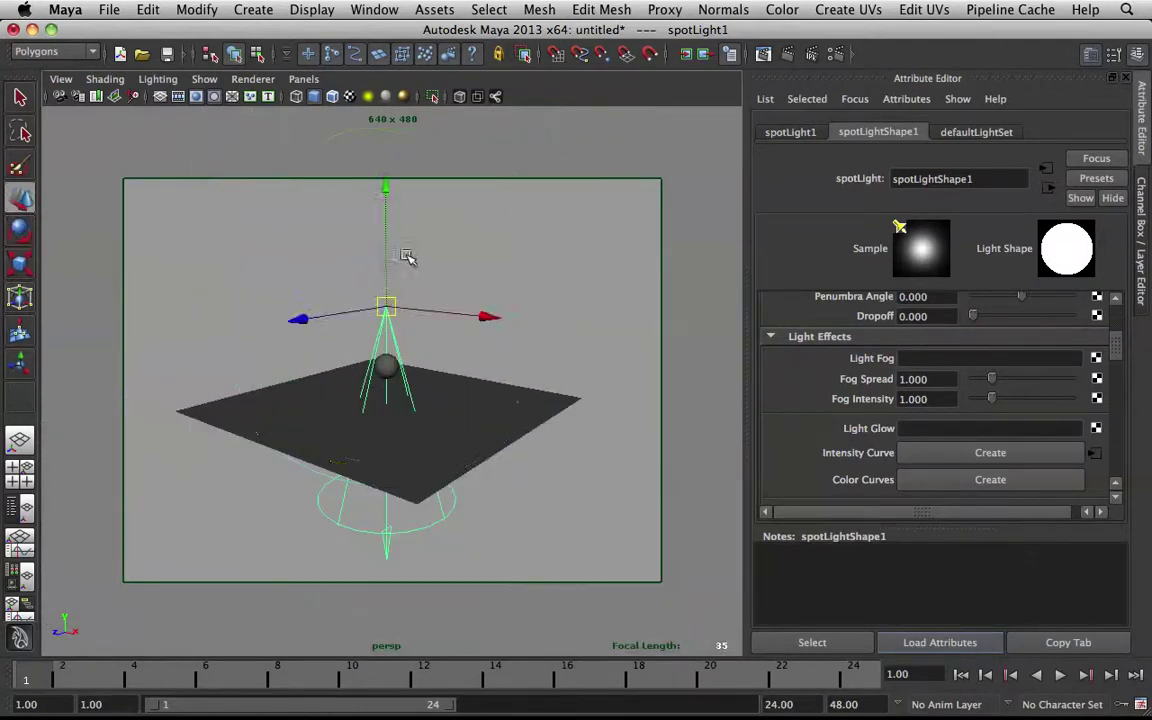
{"action": "left_click_drag", "start_coordinate": [386, 213], "coordinate": [391, 134], "text": "alt"}
{"action": "left_click_drag", "start_coordinate": [424, 247], "coordinate": [435, 402], "text": "alt"}
{"action": "left_click", "coordinate": [573, 240]}
Select the spot light and widen its Cone Angle.
{"action": "left_click", "coordinate": [411, 249]}
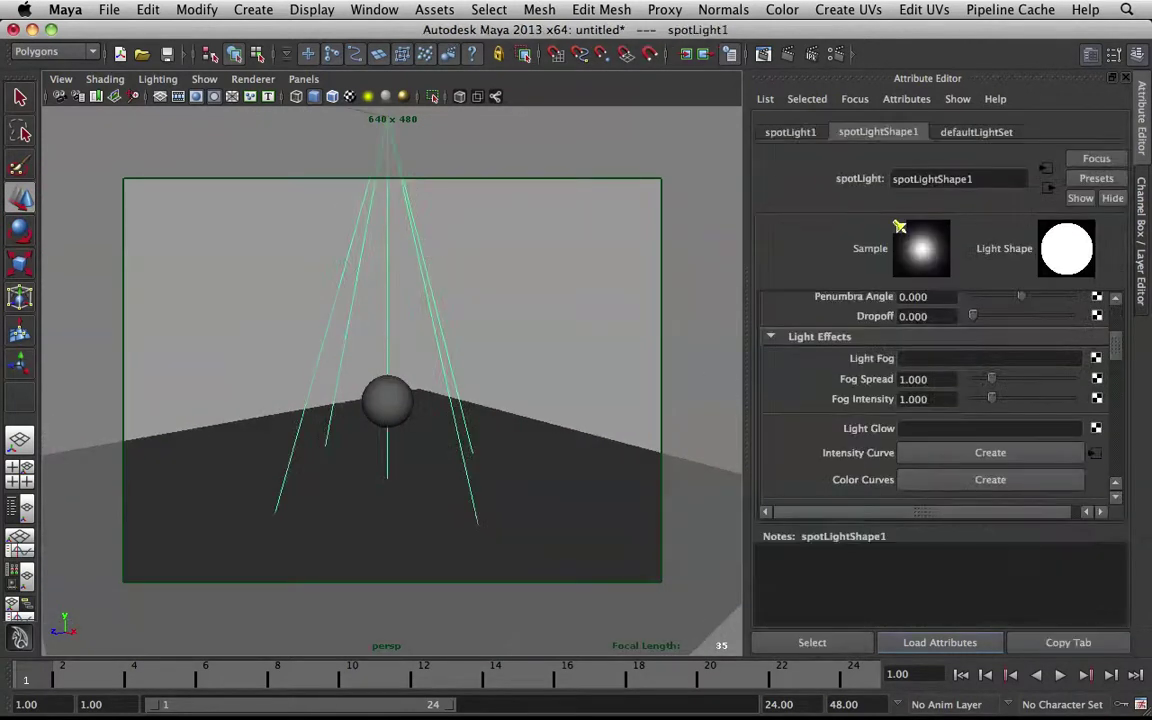
{"action": "scroll", "coordinate": [1020, 377], "scroll_direction": "up", "scroll_amount": 4}
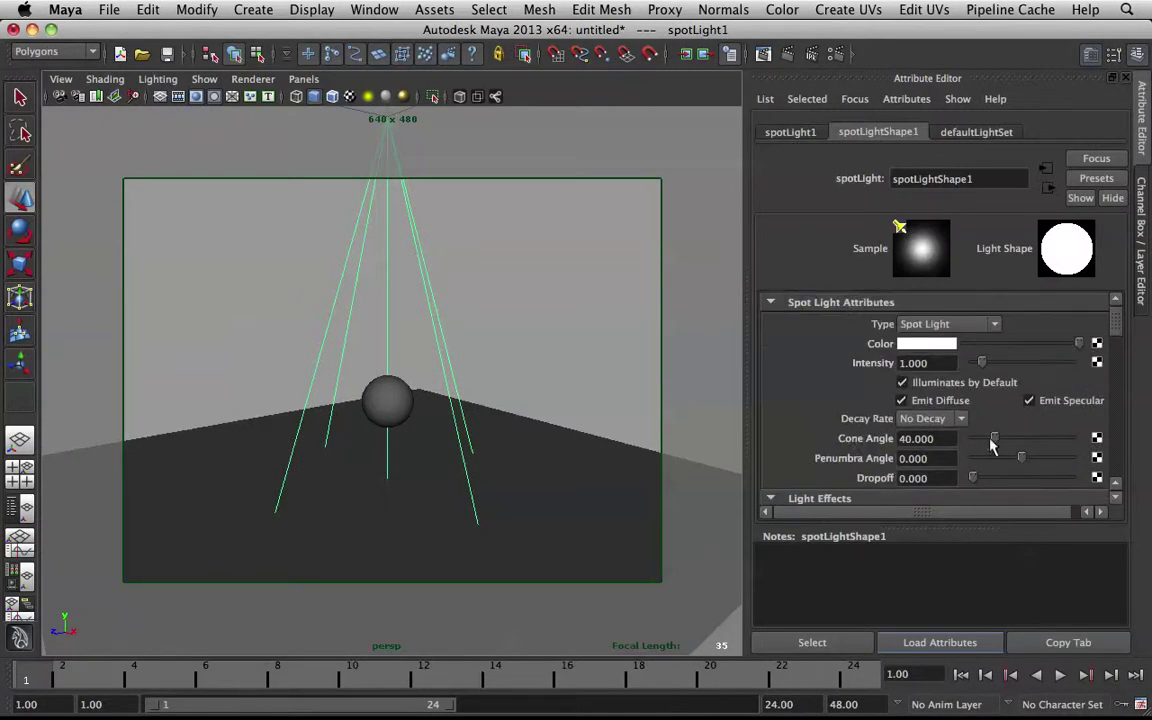
{"action": "left_click_drag", "start_coordinate": [992, 446], "coordinate": [998, 442]}
Turn on ray-traced shadows with Light Radius 10, and enter 32 in the next field.
{"action": "scroll", "coordinate": [1022, 383], "scroll_direction": "down", "scroll_amount": 15}
{"action": "scroll", "coordinate": [958, 355], "scroll_direction": "down", "scroll_amount": 2}
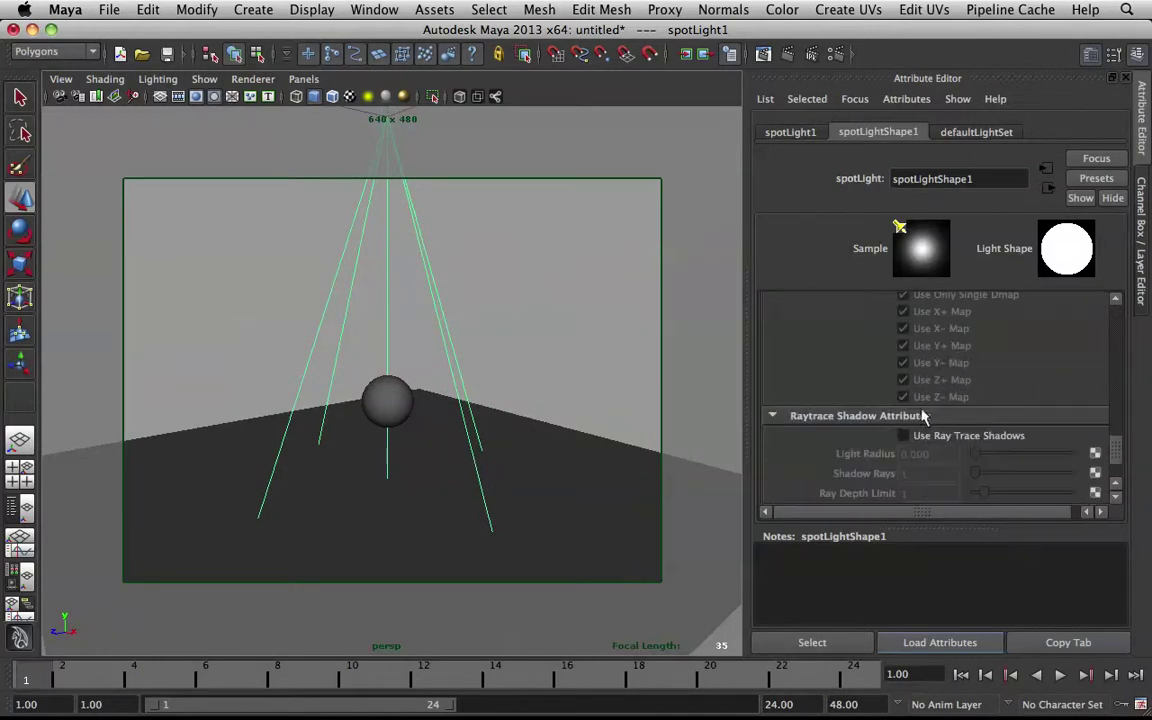
{"action": "left_click", "coordinate": [903, 435]}
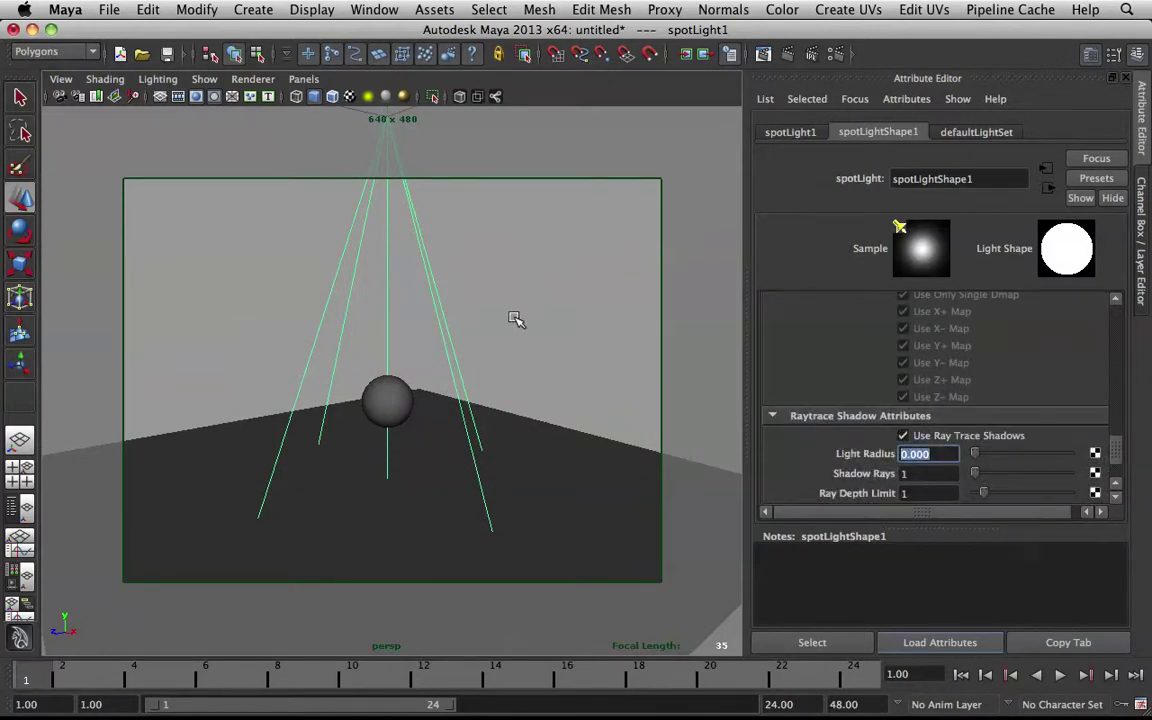
{"action": "type", "text": "10"}
{"action": "key", "text": "Tab"}
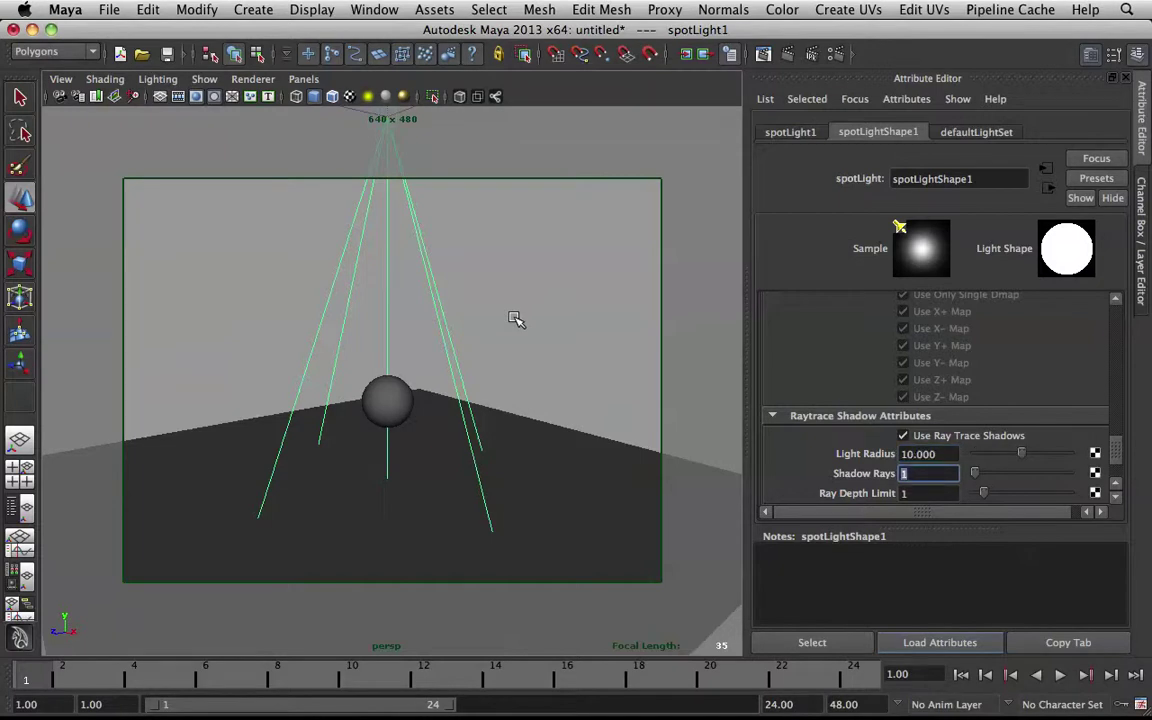
{"action": "type", "text": "32"}
Raise the Penumbra Angle to about 6.881 to soften the cone edge.
{"action": "scroll", "coordinate": [848, 330], "scroll_direction": "up", "scroll_amount": 10}
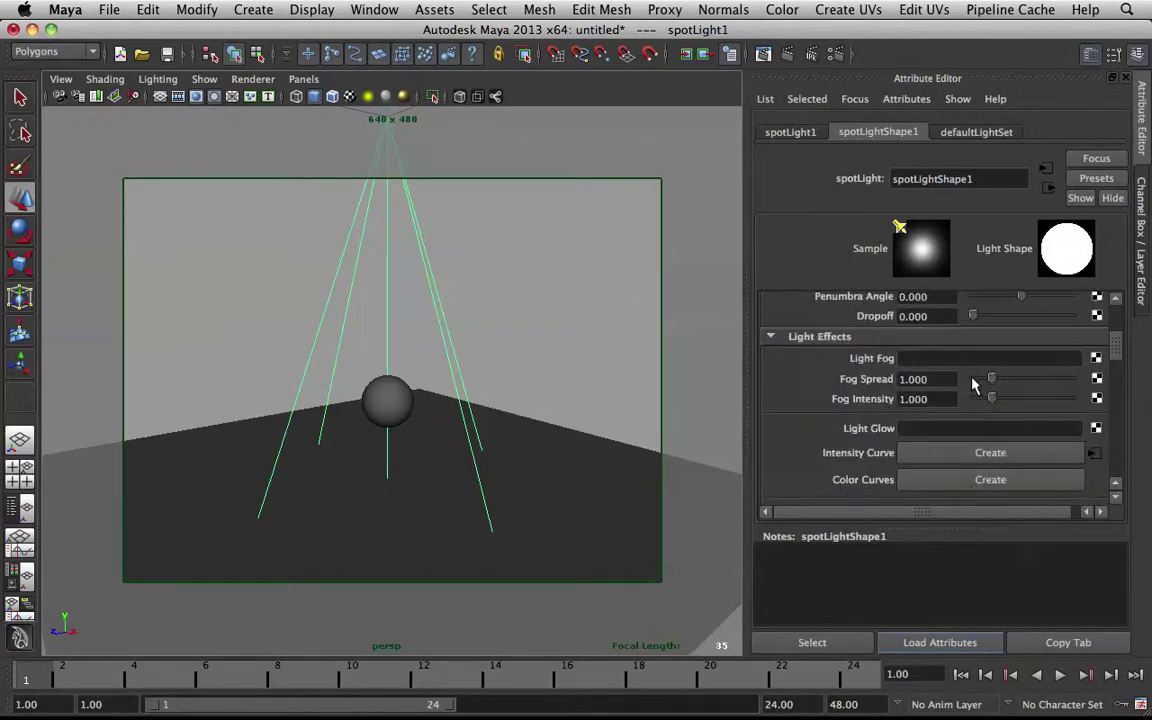
{"action": "scroll", "coordinate": [975, 385], "scroll_direction": "up", "scroll_amount": 5}
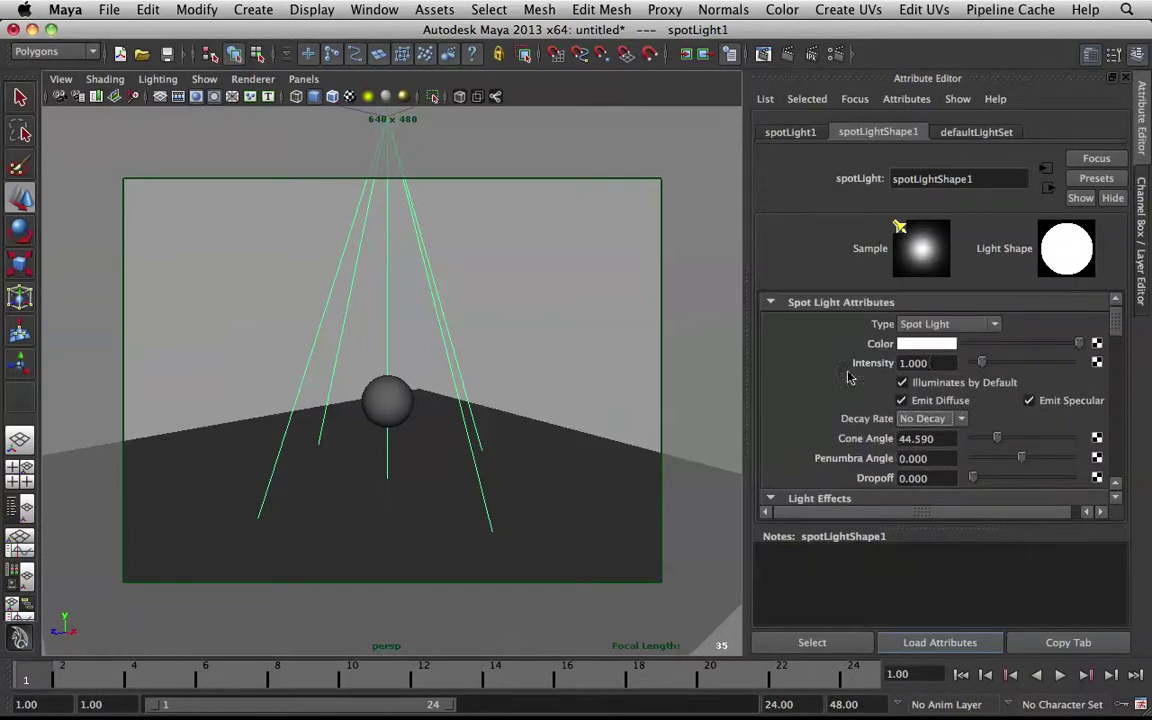
{"action": "left_click_drag", "start_coordinate": [1023, 455], "coordinate": [1059, 462]}
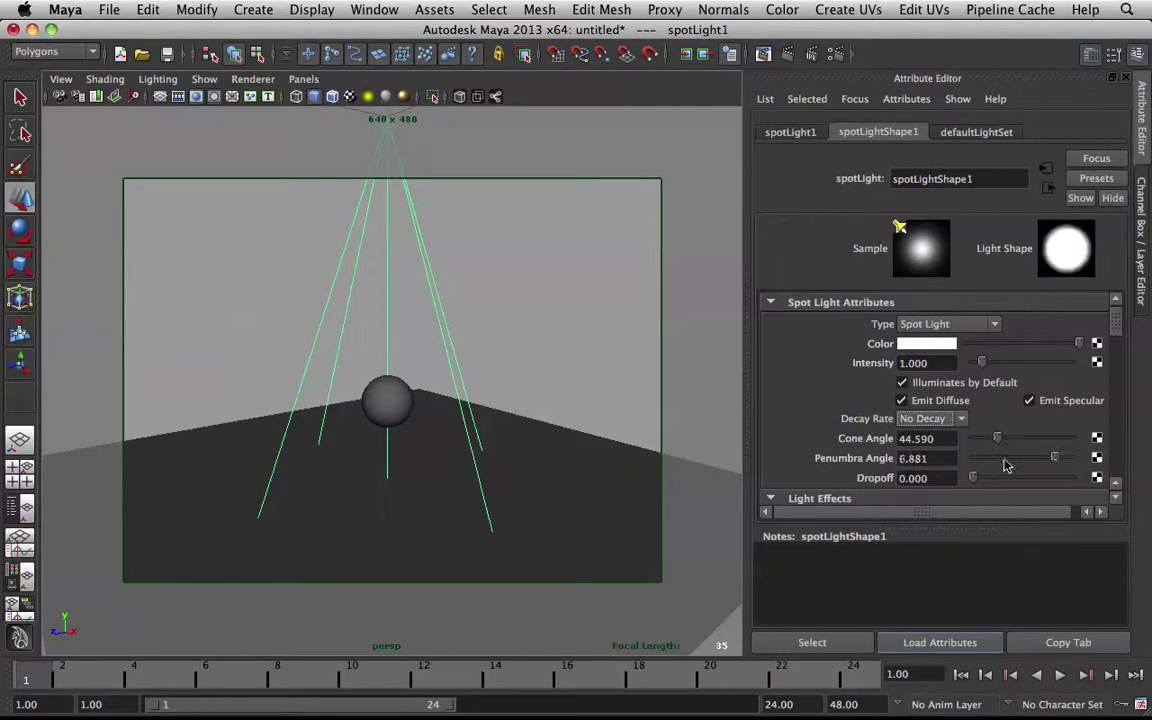
Select the ground plane and scale it up.
{"action": "left_click", "coordinate": [491, 453]}
{"action": "key", "text": "r"}
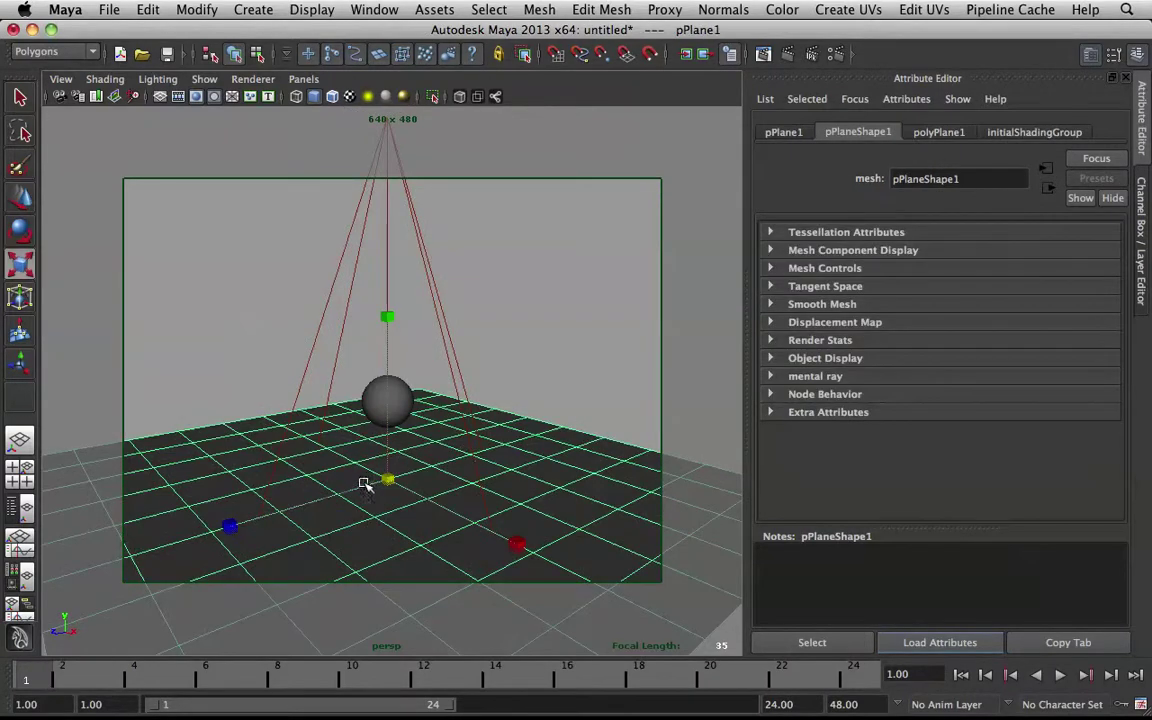
{"action": "left_click_drag", "start_coordinate": [383, 478], "coordinate": [463, 470]}
Orbit to a lower angle, review the mental ray Render Settings, then close the window.
{"action": "left_click", "coordinate": [586, 332]}
{"action": "left_click_drag", "start_coordinate": [586, 332], "coordinate": [484, 270], "text": "alt"}
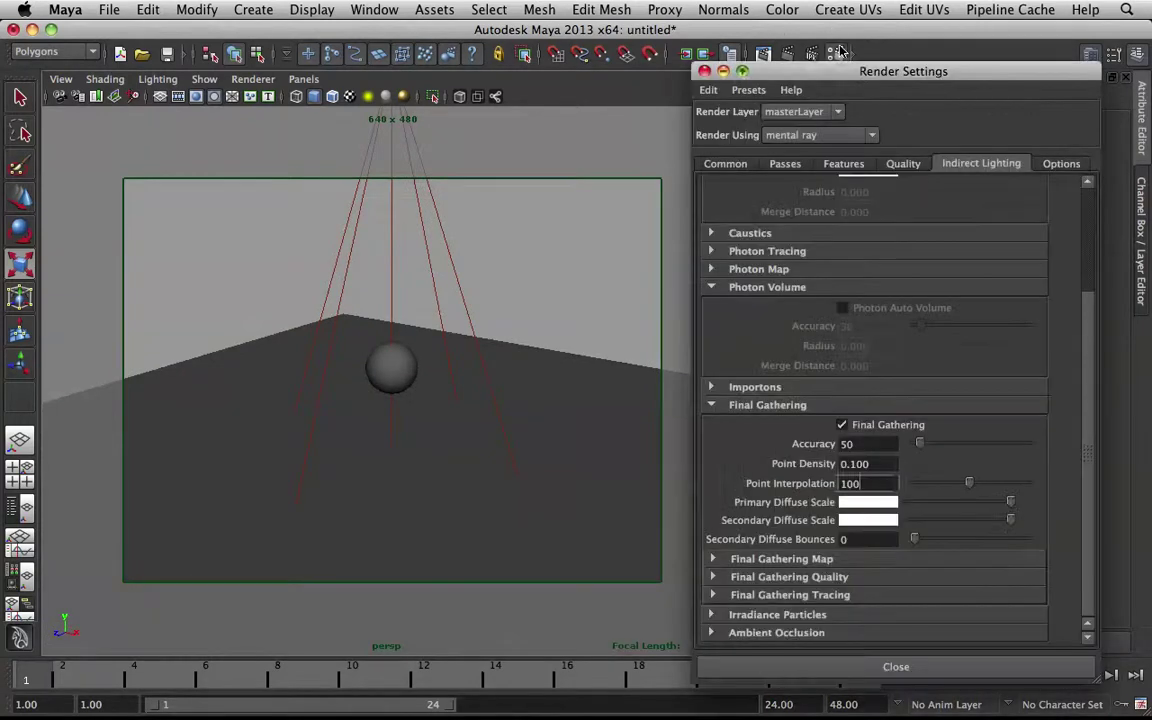
{"action": "left_click", "coordinate": [750, 50]}
{"action": "scroll", "coordinate": [954, 224], "scroll_direction": "up", "scroll_amount": 5}
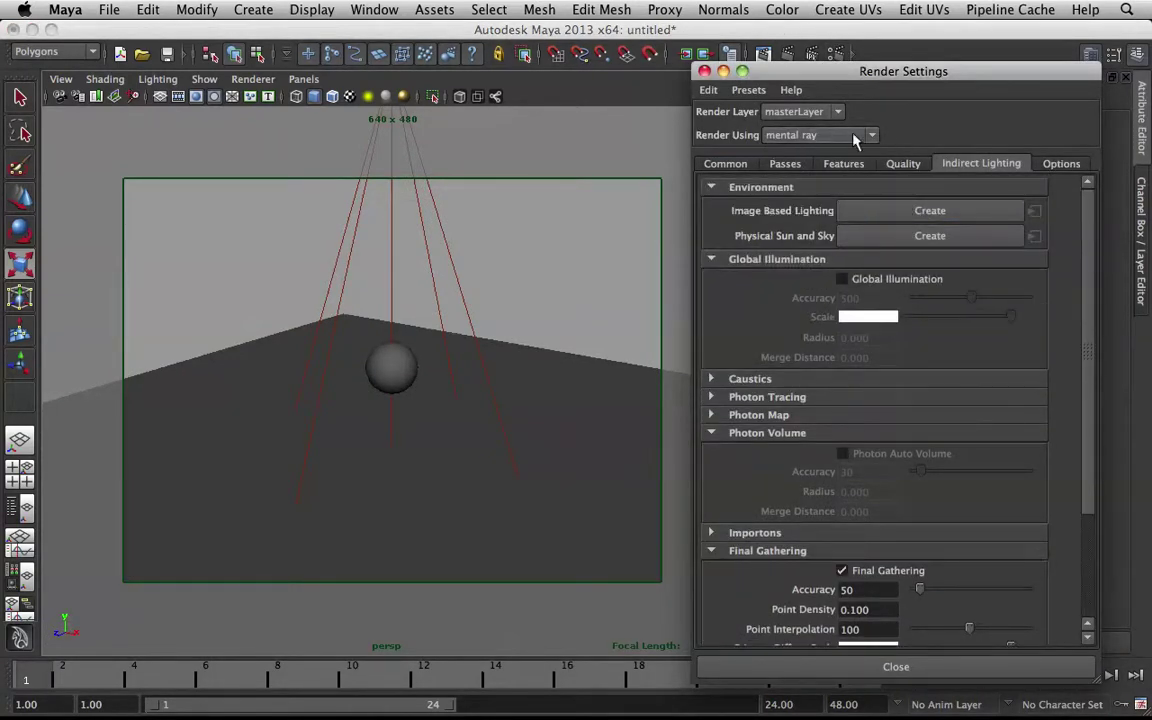
{"action": "left_click_drag", "start_coordinate": [878, 74], "coordinate": [463, 61]}
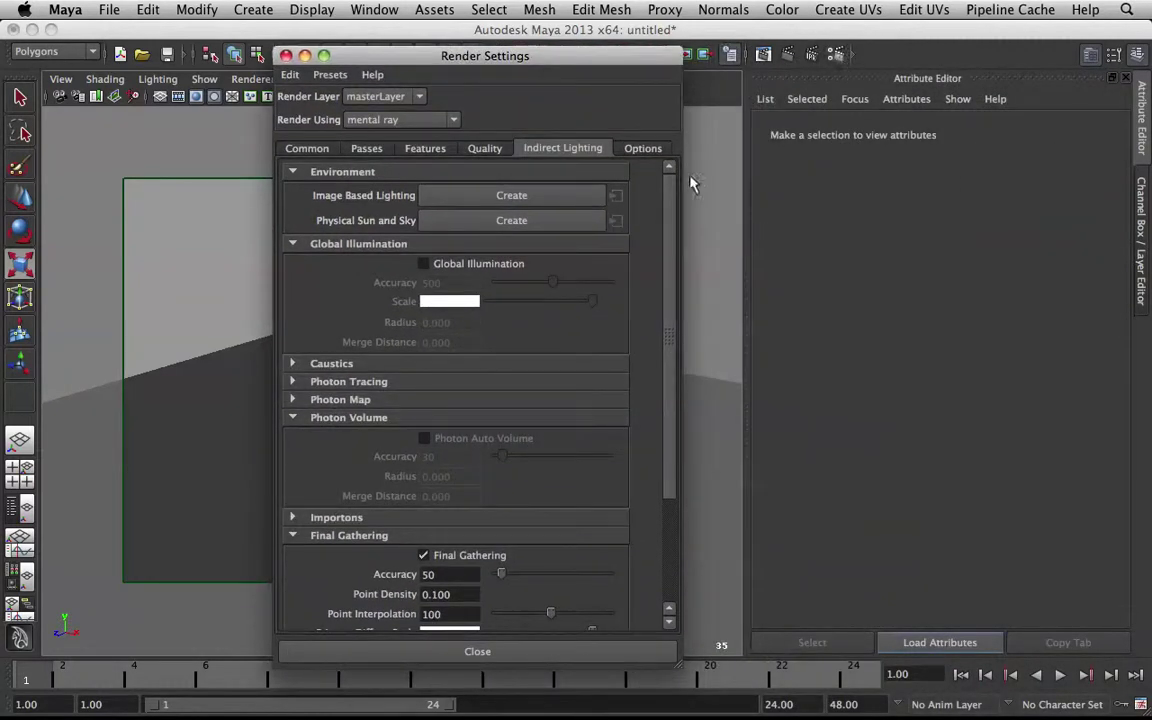
{"action": "scroll", "coordinate": [475, 422], "scroll_direction": "down", "scroll_amount": 3}
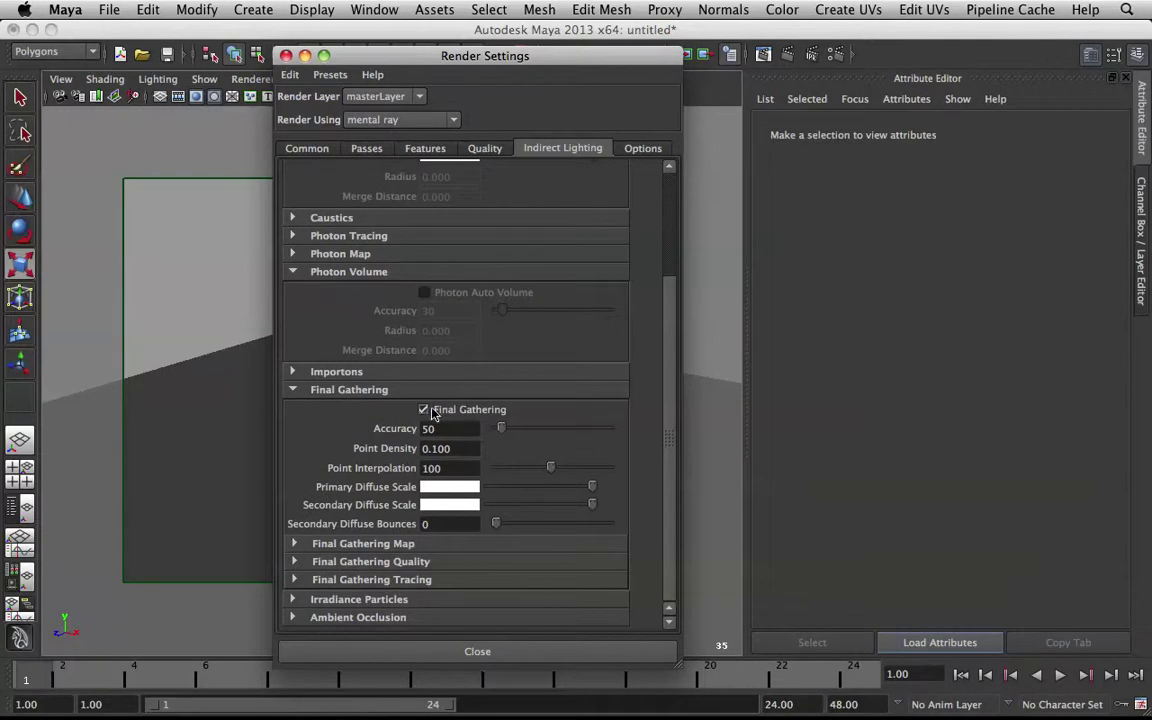
{"action": "left_click", "coordinate": [286, 55]}
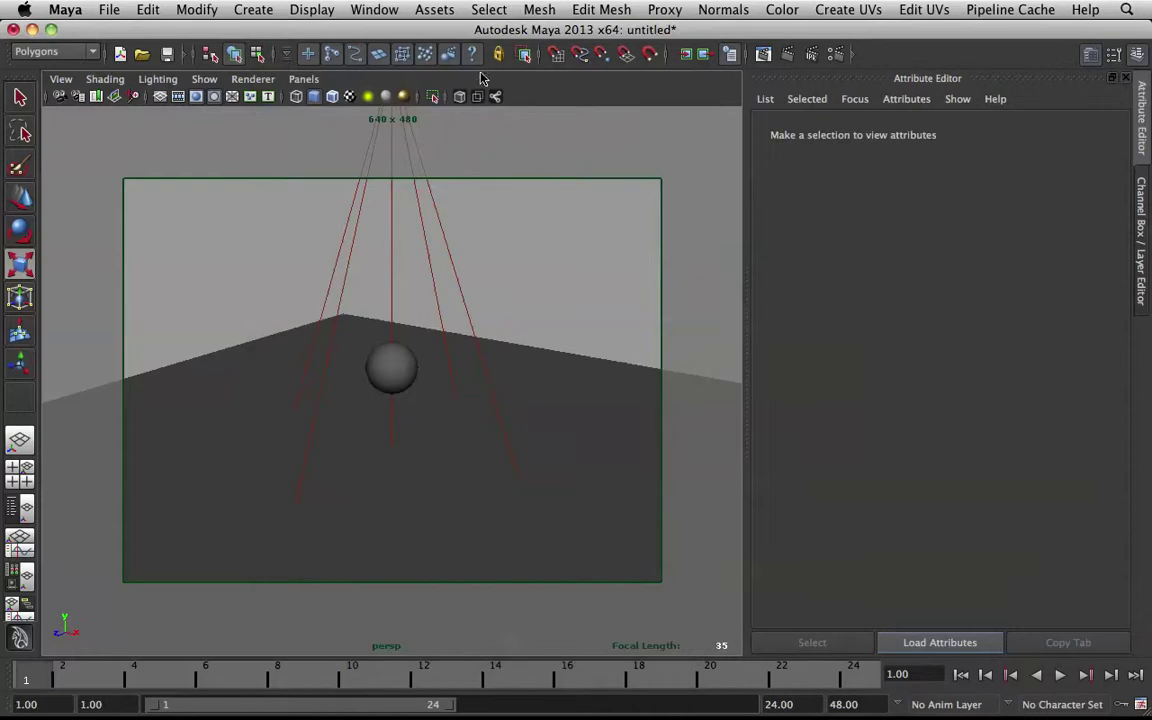
Render a mental ray test frame of the spot-lit sphere, then minimize Render View.
{"action": "left_click", "coordinate": [787, 55]}
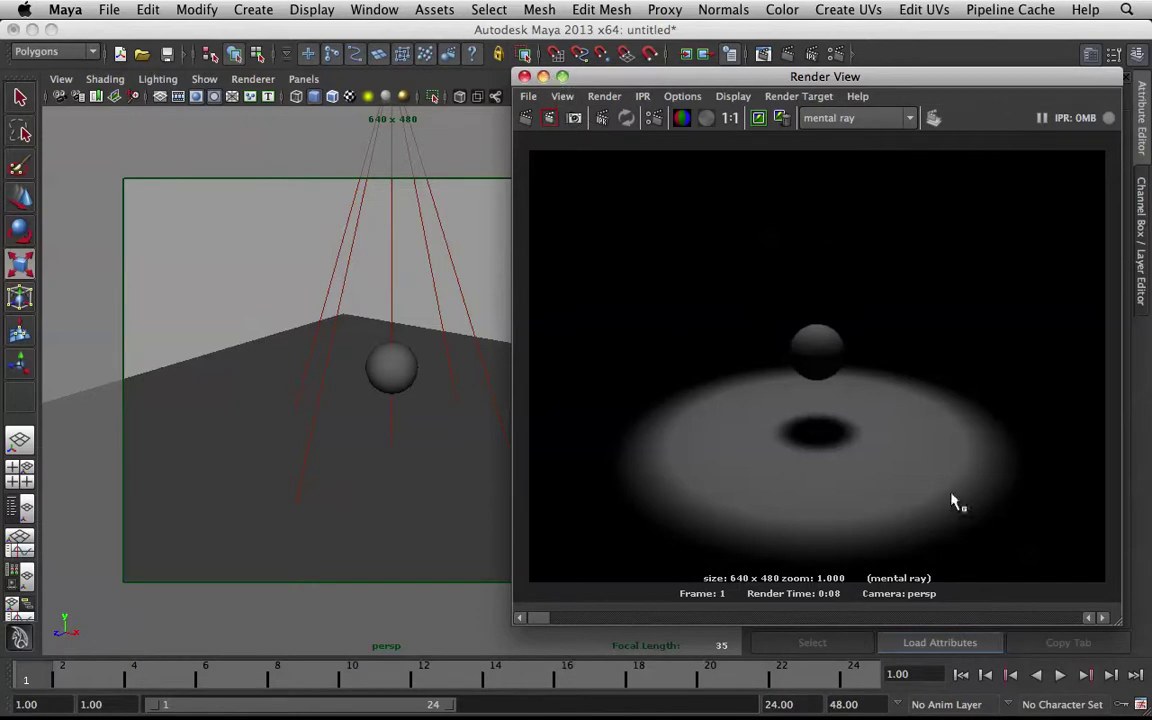
{"action": "left_click", "coordinate": [544, 77]}
{"action": "scroll", "coordinate": [471, 296], "scroll_direction": "down", "scroll_amount": 5}
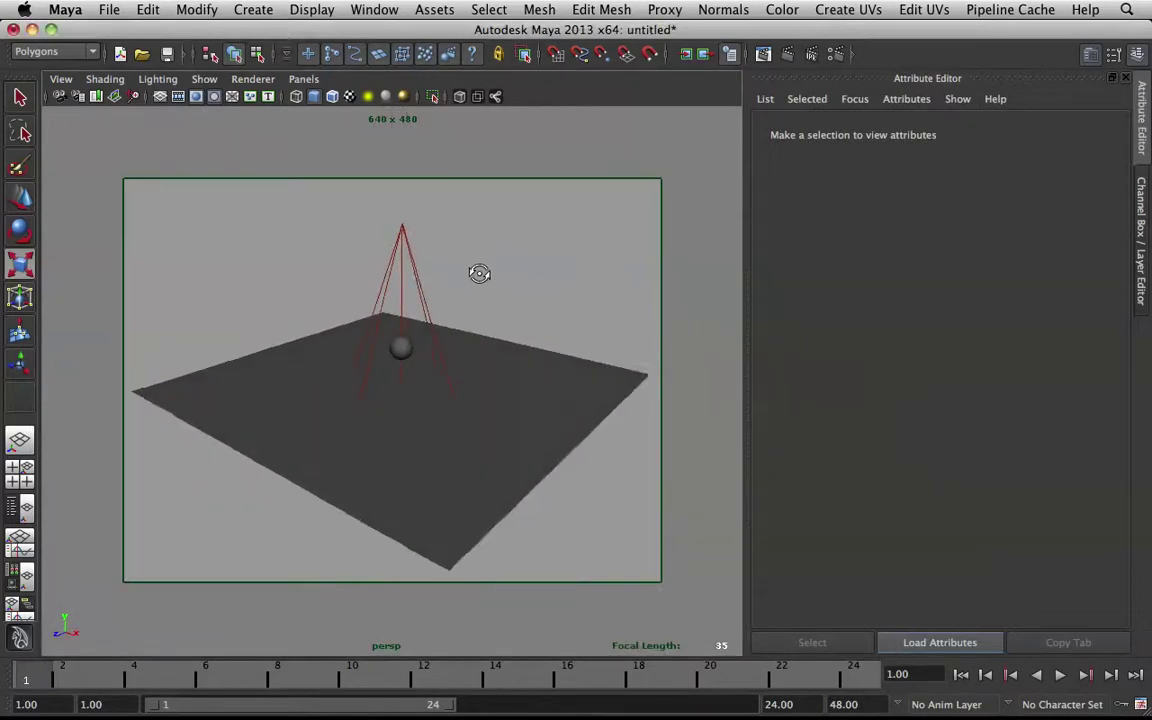
Browse Create > Volume Primitives, orbit the view, then reopen the Create menu.
{"action": "scroll", "coordinate": [478, 275], "scroll_direction": "down", "scroll_amount": 3}
{"action": "left_click", "coordinate": [230, 9]}
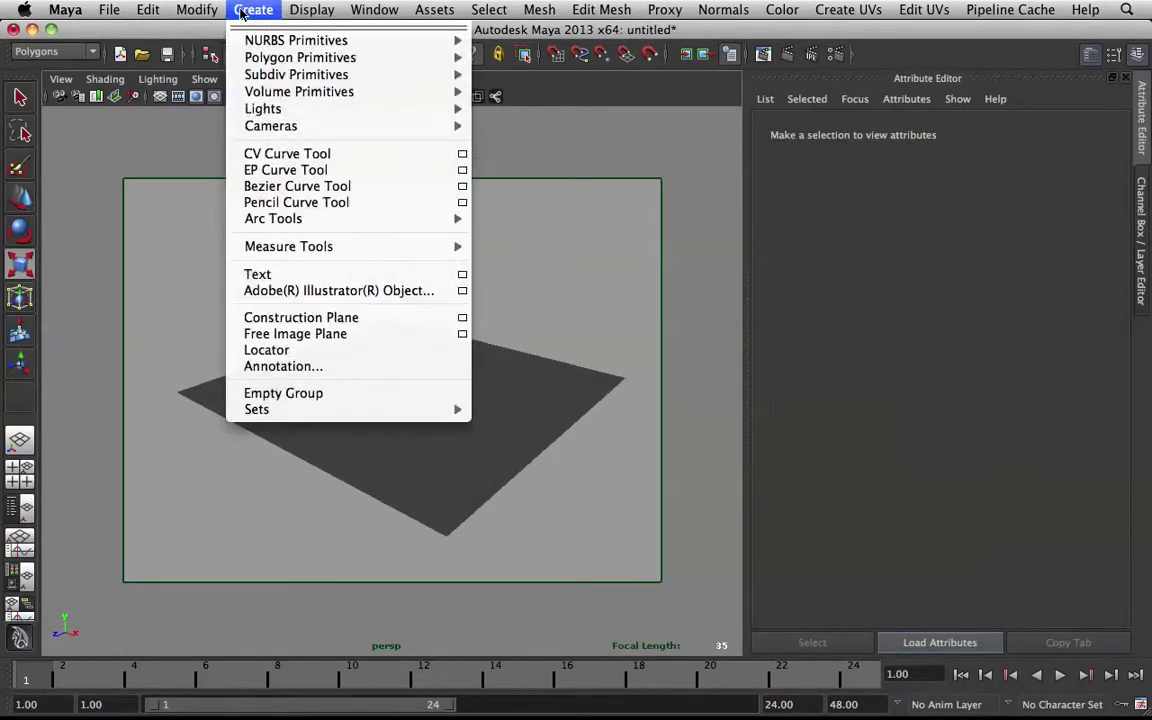
{"action": "mouse_move", "coordinate": [352, 93]}
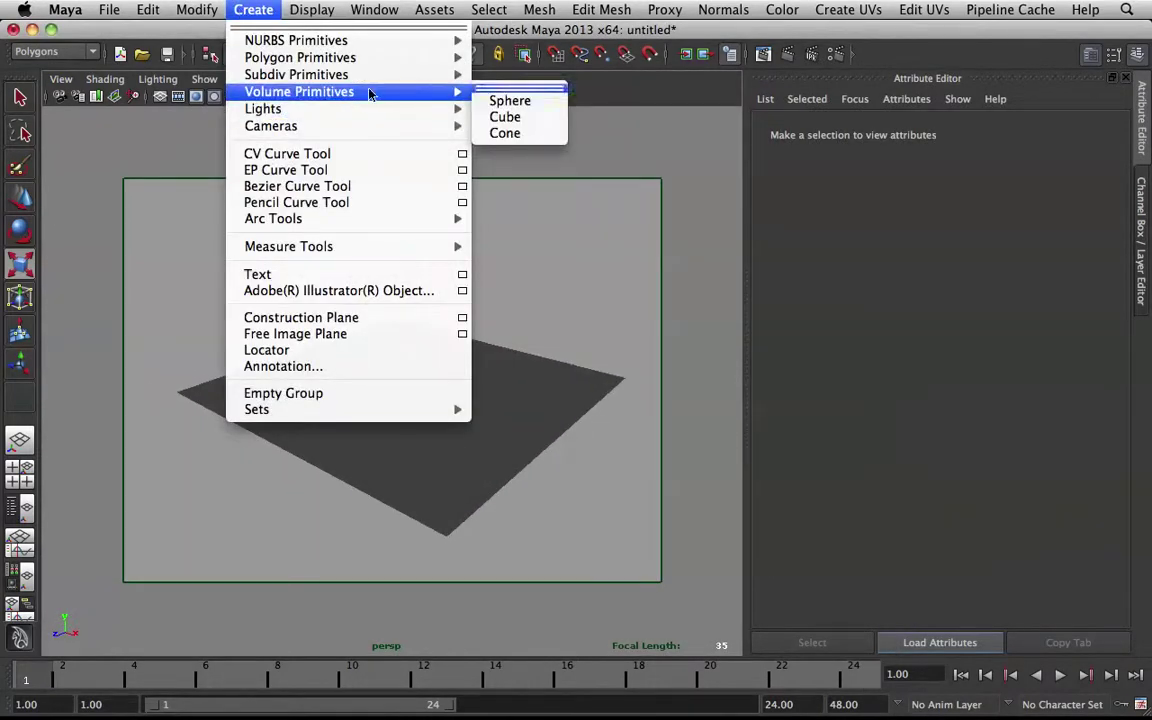
{"action": "left_click", "coordinate": [535, 119]}
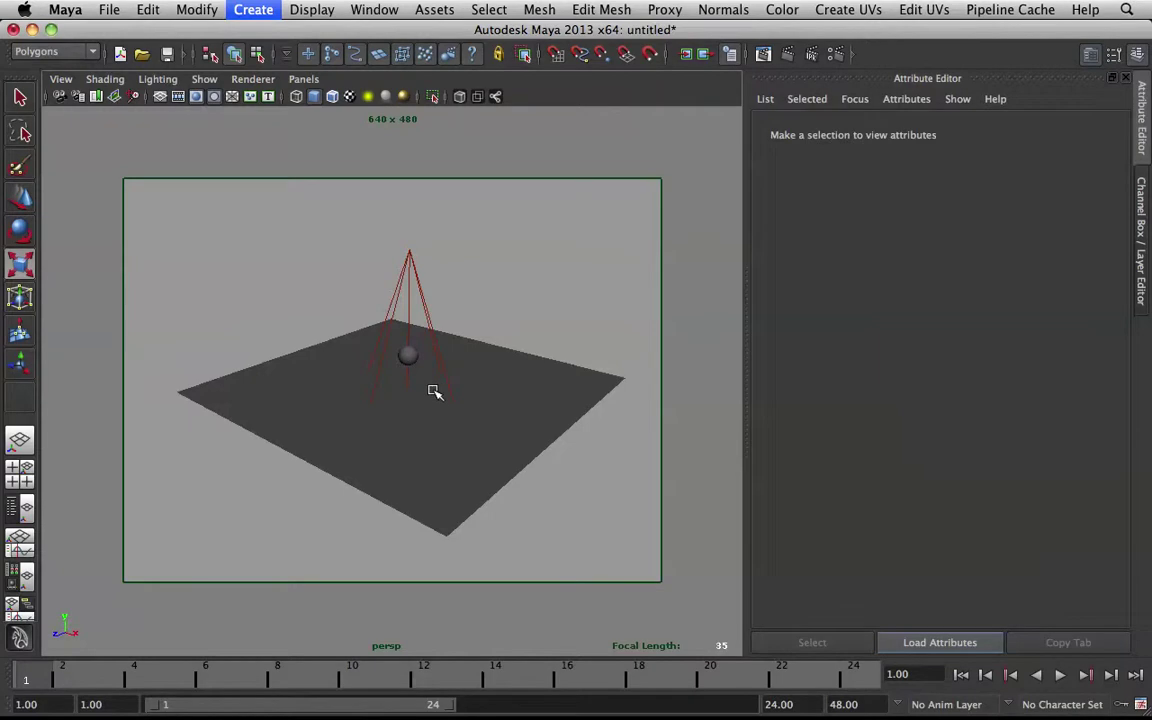
{"action": "mouse_move", "coordinate": [435, 389]}
{"action": "left_mouse_down", "text": "alt"}
{"action": "mouse_move", "coordinate": [468, 327]}
{"action": "mouse_move", "coordinate": [460, 381]}
{"action": "mouse_move", "coordinate": [420, 400]}
{"action": "left_mouse_up", "text": "alt"}
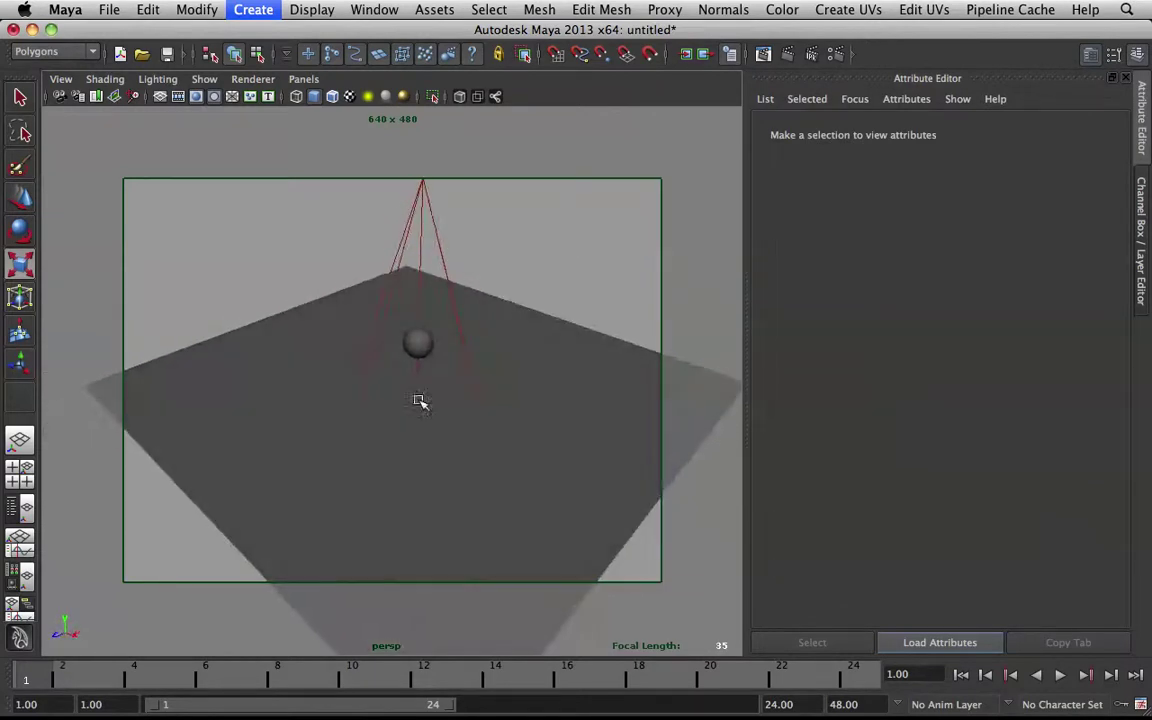
{"action": "left_click", "coordinate": [251, 9]}
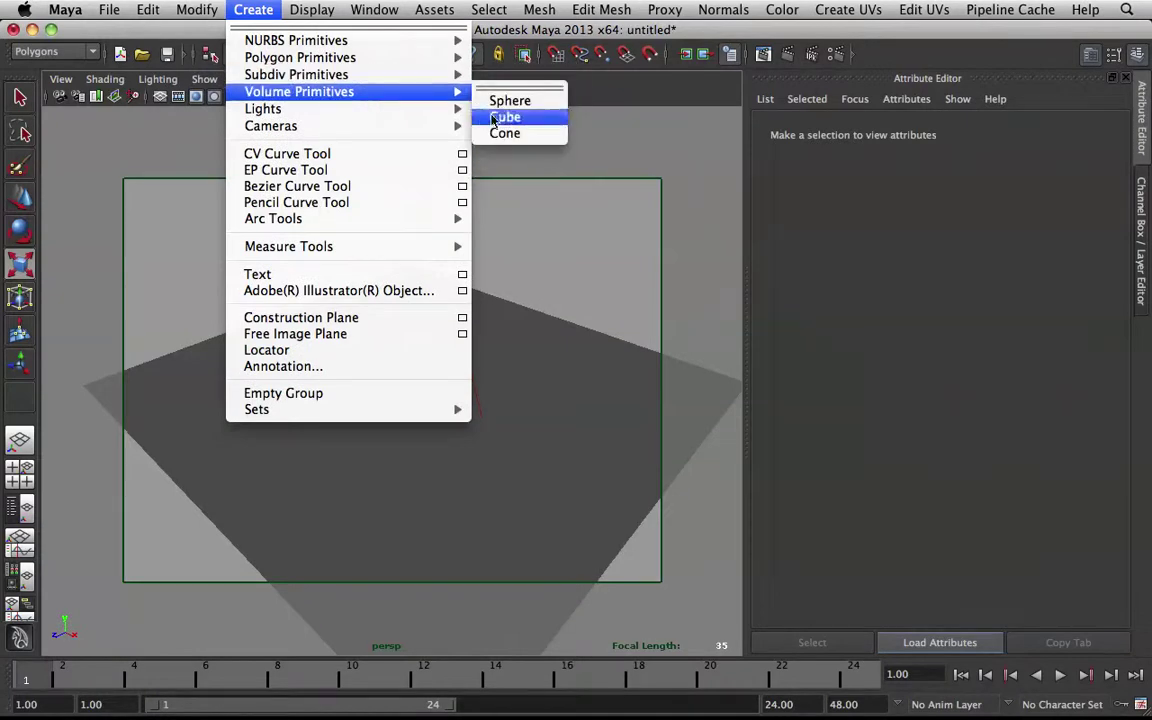
Add a Cube volume primitive with fog and check it in the outliner.
{"action": "left_click", "coordinate": [502, 123]}
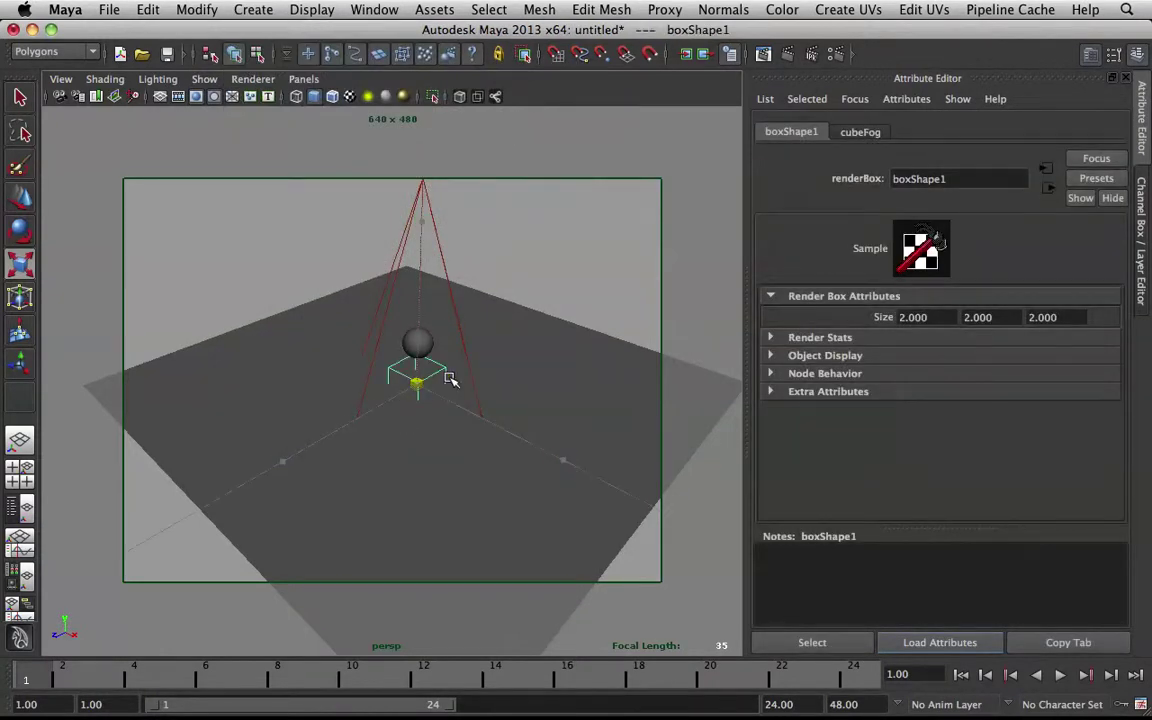
{"action": "left_click_drag", "start_coordinate": [520, 385], "coordinate": [113, 317], "text": "alt"}
{"action": "left_click", "coordinate": [12, 503]}
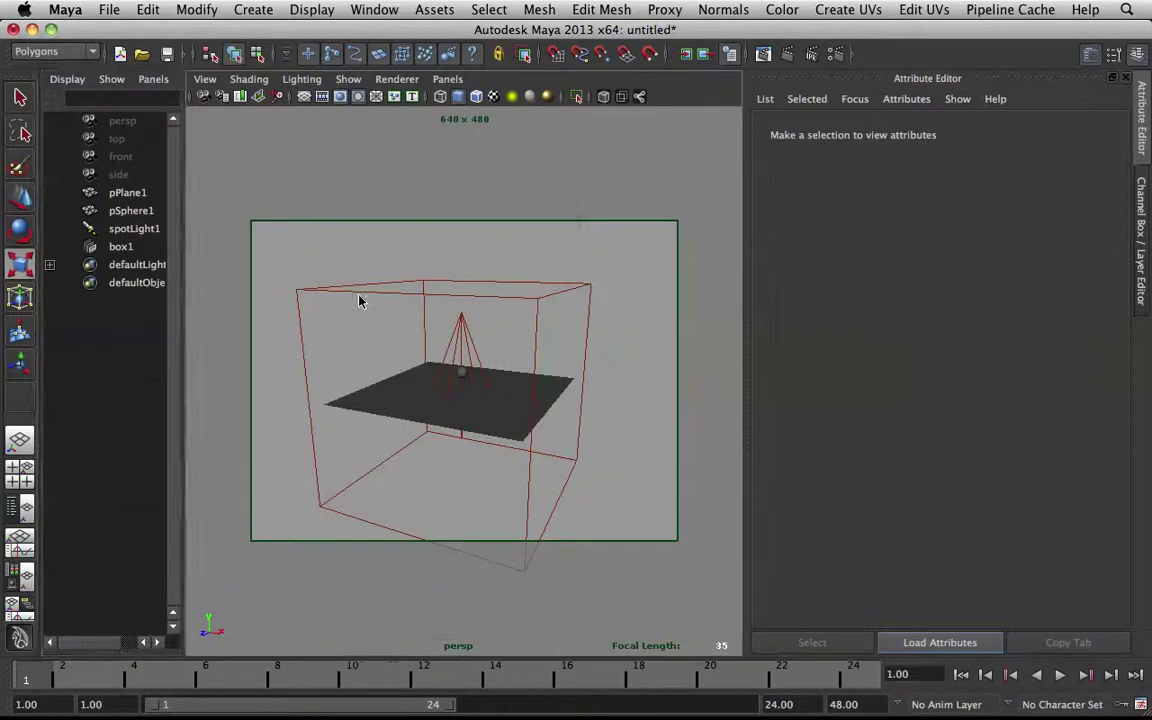
{"action": "key", "text": "space"}
{"action": "scroll", "coordinate": [366, 303], "scroll_direction": "up", "scroll_amount": 5}
{"action": "scroll", "coordinate": [442, 342], "scroll_direction": "down", "scroll_amount": 6}
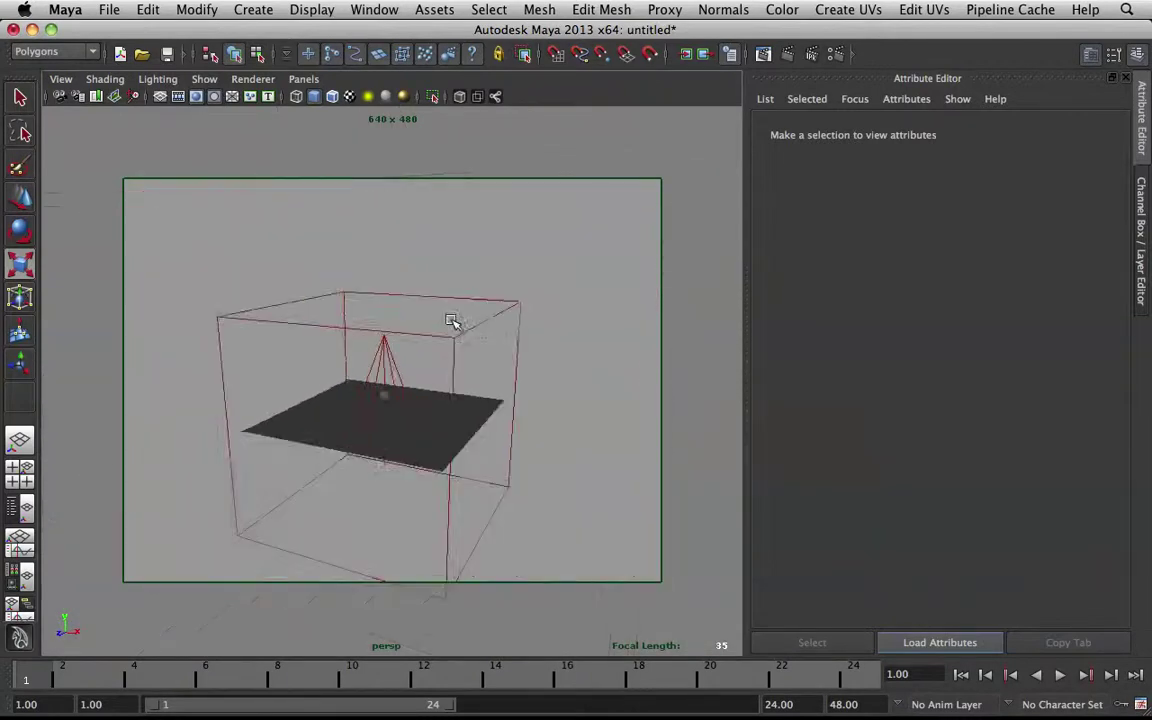
Scale and raise the fog box until it encloses the sphere, plane and spotlight cone.
{"action": "left_click", "coordinate": [484, 331]}
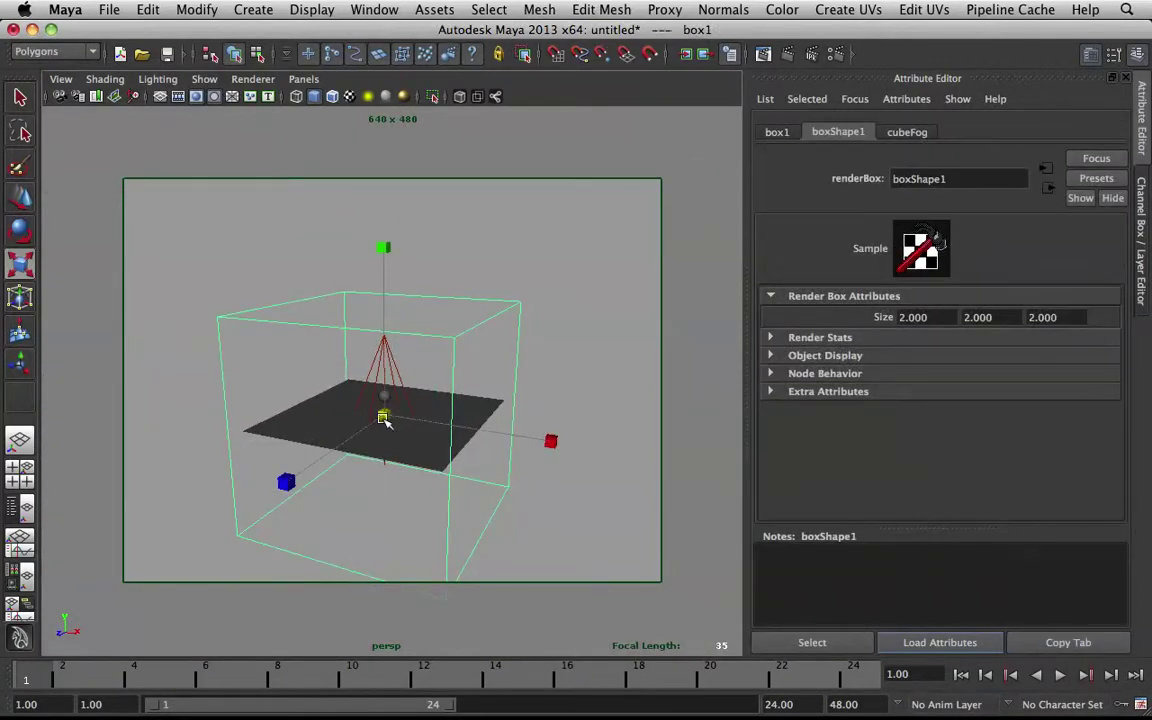
{"action": "left_click_drag", "start_coordinate": [385, 420], "coordinate": [329, 375]}
{"action": "key", "text": "w"}
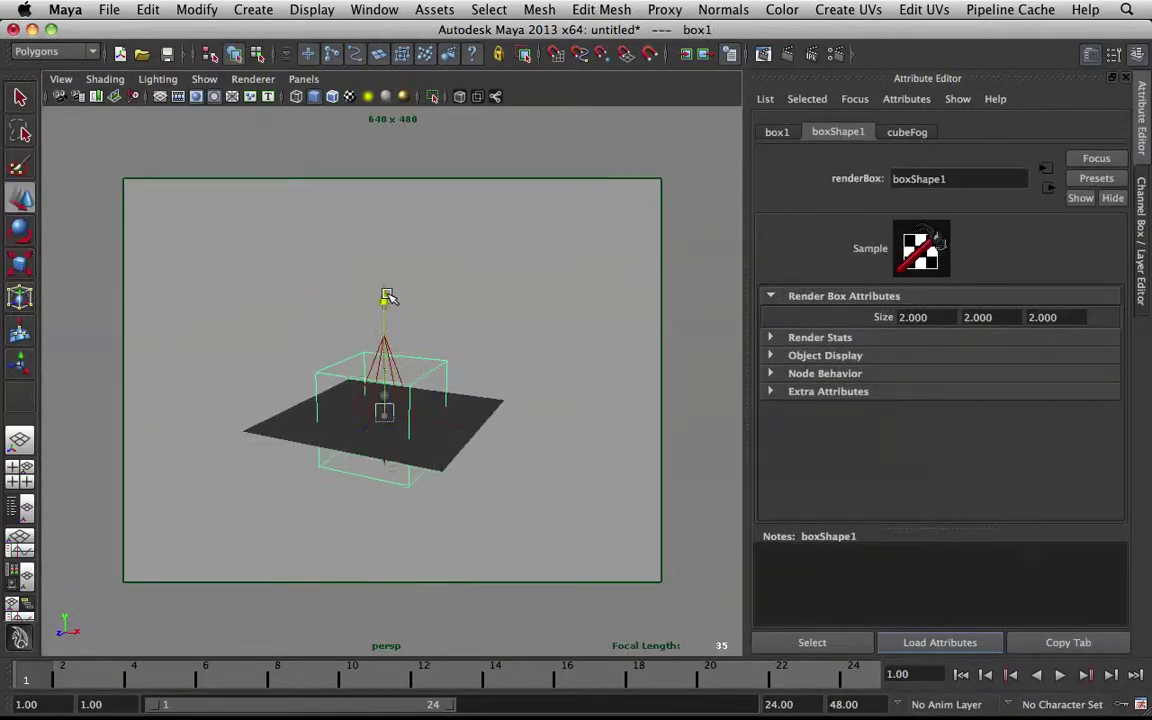
{"action": "left_click_drag", "start_coordinate": [388, 297], "coordinate": [381, 265]}
{"action": "key", "text": "w"}
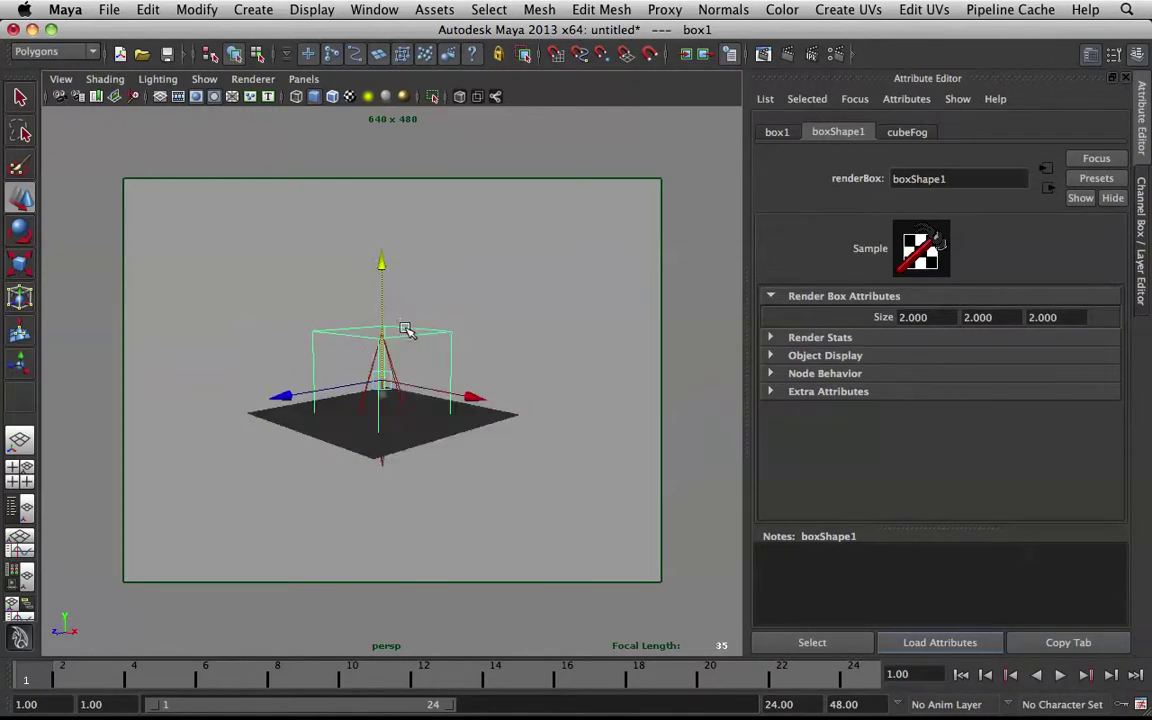
{"action": "key", "text": "r"}
{"action": "left_click_drag", "start_coordinate": [383, 383], "coordinate": [383, 383]}
{"action": "left_click", "coordinate": [576, 240]}
Orbit and zoom the view to inspect the fog box around the scene.
{"action": "left_click_drag", "start_coordinate": [576, 240], "coordinate": [452, 300], "text": "alt"}
{"action": "right_click_drag", "start_coordinate": [452, 300], "coordinate": [571, 460], "text": "alt"}
{"action": "left_click_drag", "start_coordinate": [571, 460], "coordinate": [532, 445], "text": "alt"}
{"action": "middle_click_drag", "start_coordinate": [532, 445], "coordinate": [514, 437], "text": "alt"}
{"action": "left_click_drag", "start_coordinate": [514, 437], "coordinate": [517, 391], "text": "alt"}
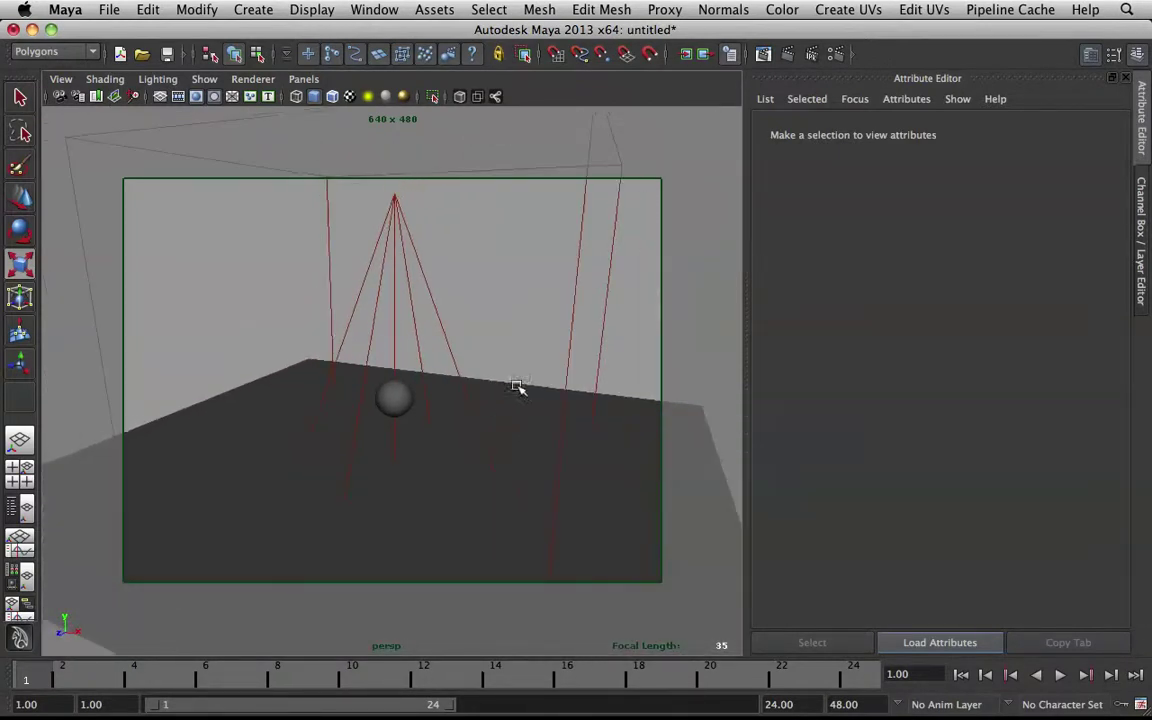
Render a test frame, then select the fog box and show its cubeFog settings.
{"action": "left_click", "coordinate": [789, 54]}
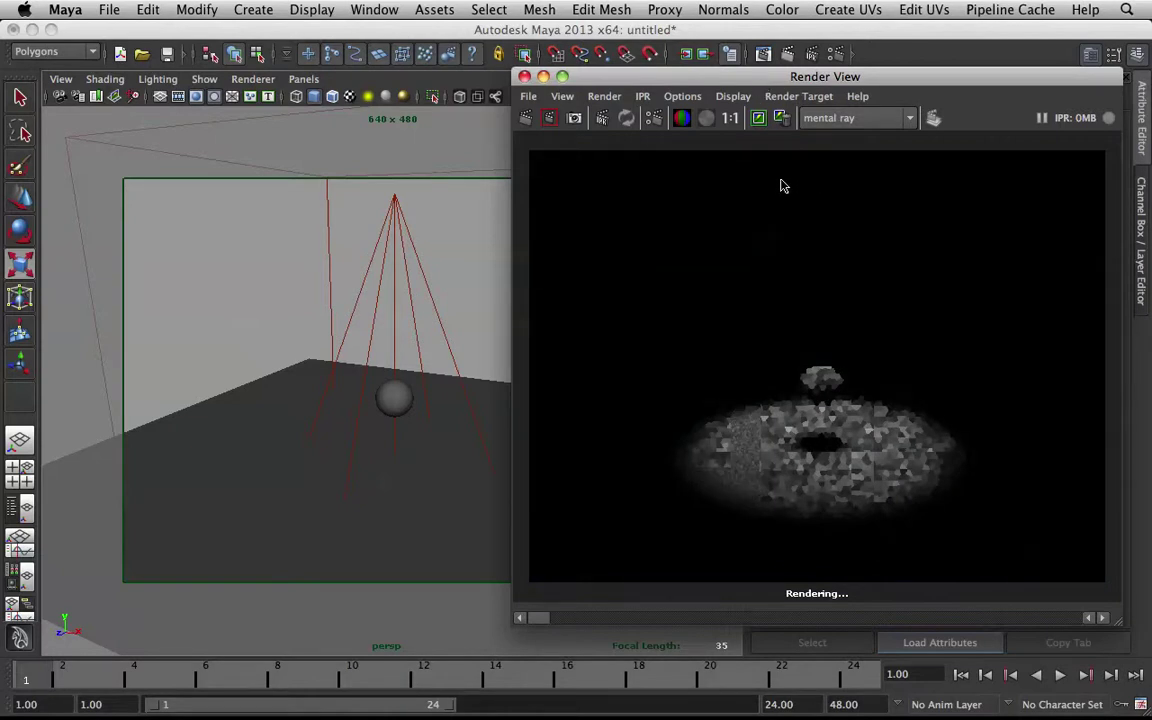
{"action": "left_click", "coordinate": [543, 78]}
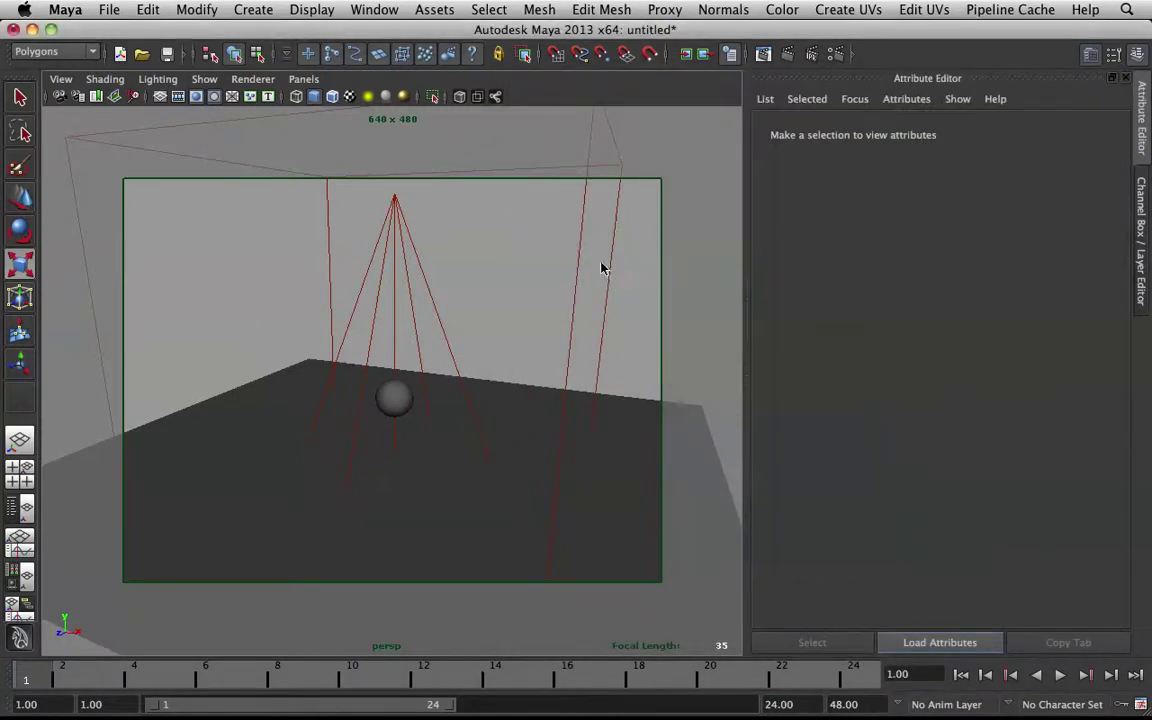
{"action": "left_click", "coordinate": [603, 268]}
{"action": "left_click", "coordinate": [896, 136]}
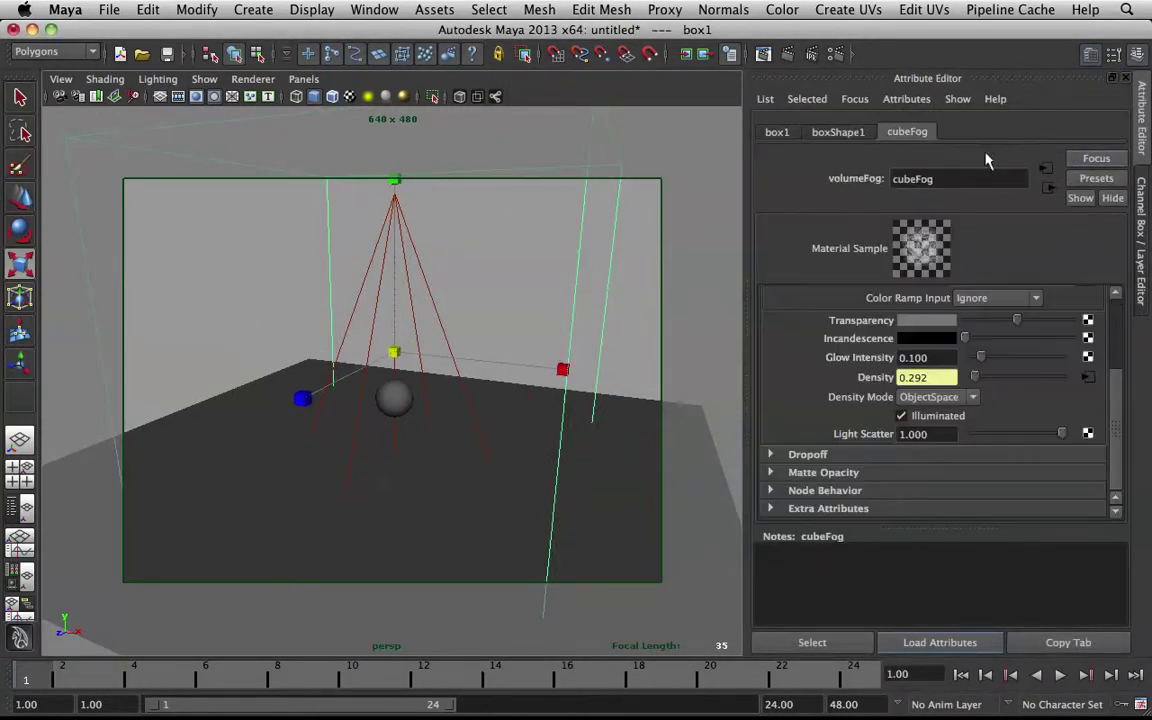
Break the volumeNoise1 connection on Density so it reads a flat 1.000.
{"action": "scroll", "coordinate": [840, 386], "scroll_direction": "up", "scroll_amount": 4}
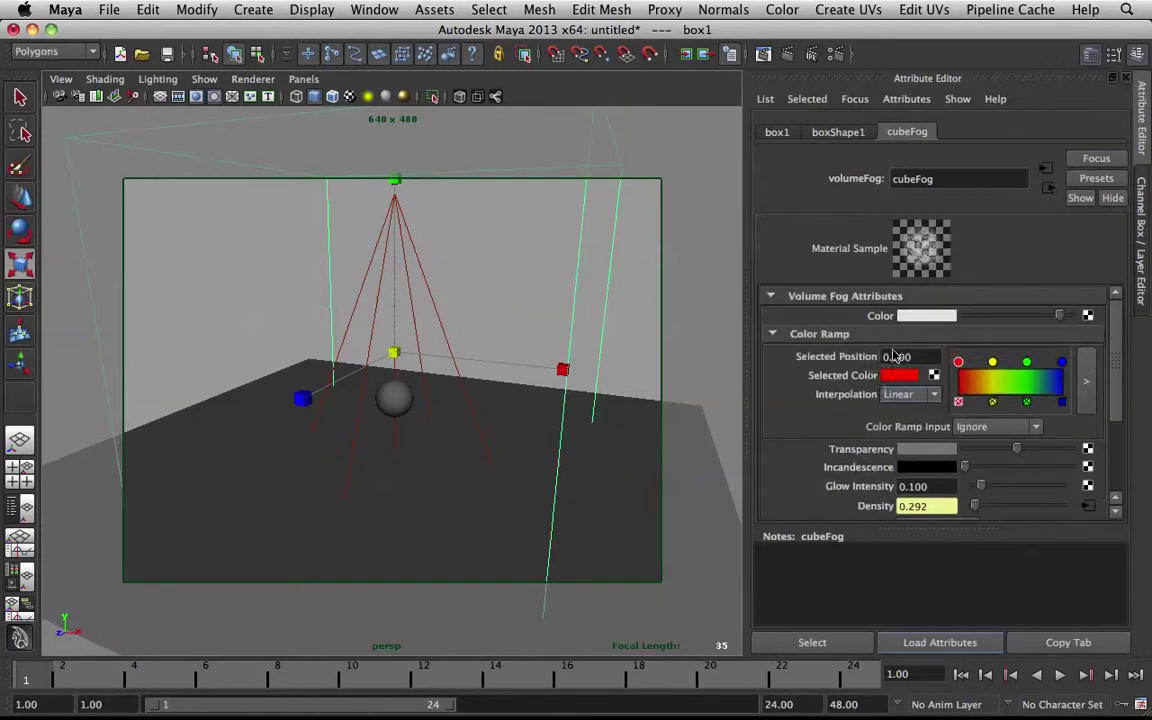
{"action": "scroll", "coordinate": [850, 390], "scroll_direction": "down", "scroll_amount": 4}
{"action": "right_click", "coordinate": [872, 386]}
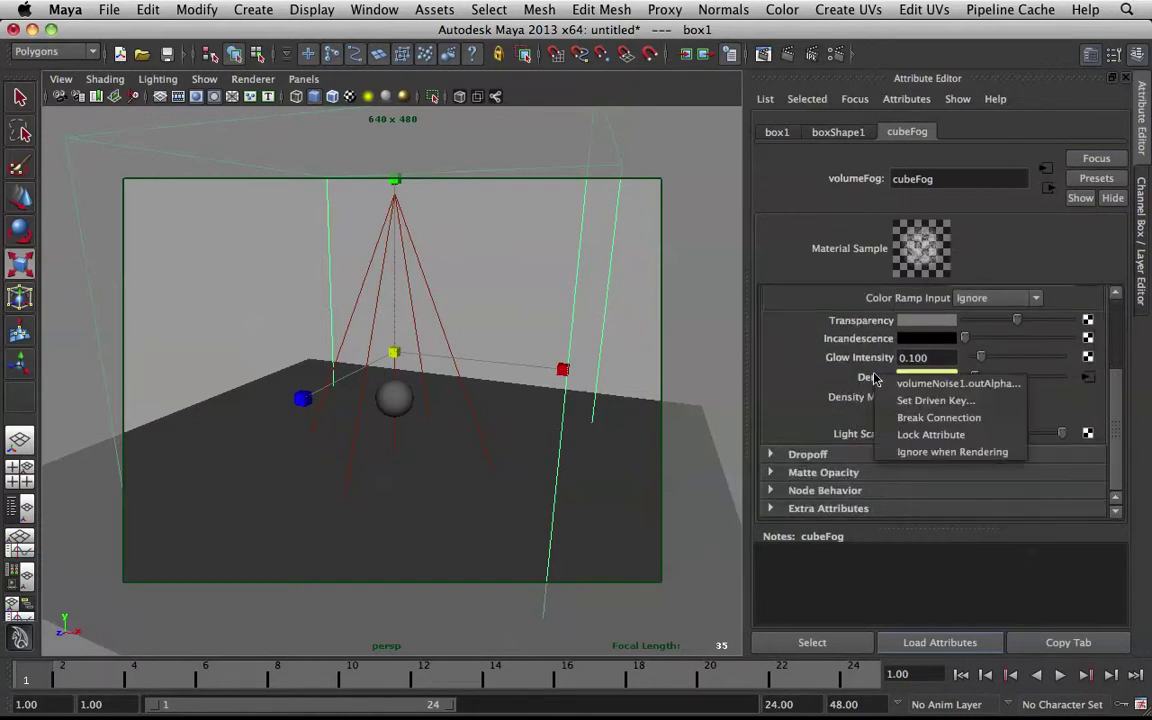
{"action": "left_click", "coordinate": [930, 417]}
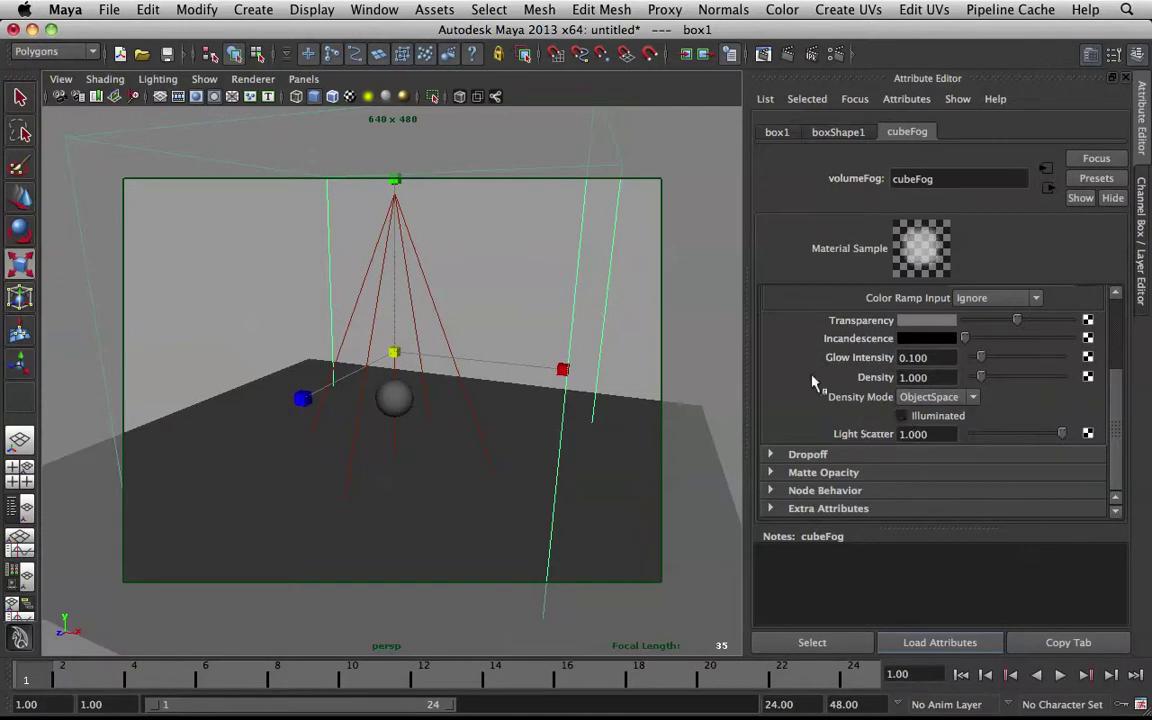
{"action": "left_click", "coordinate": [641, 183]}
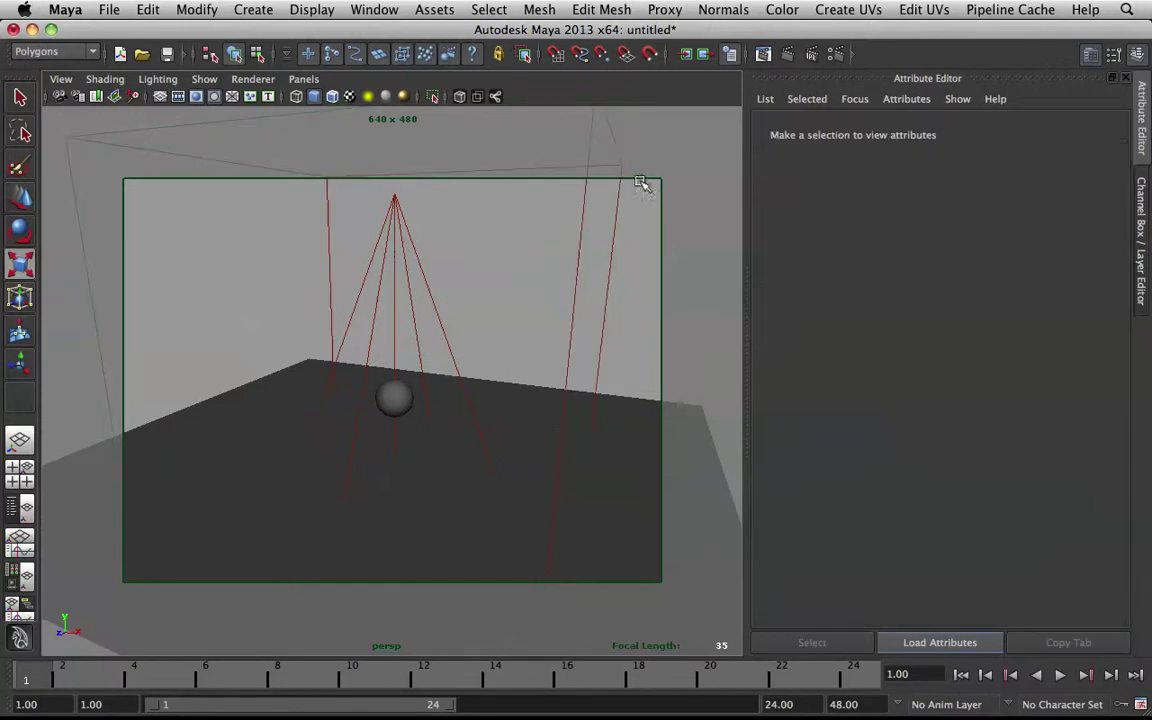
Render a frame showing the even white fog block, then minimize Render View.
{"action": "left_click", "coordinate": [789, 55]}
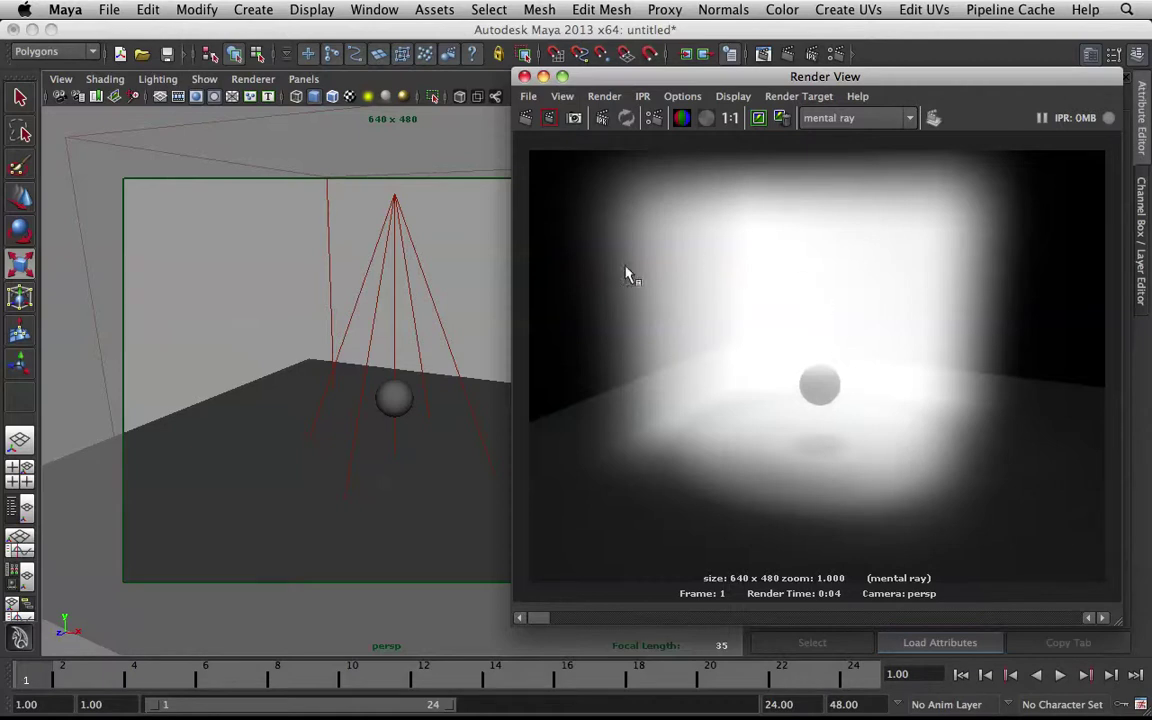
{"action": "left_click", "coordinate": [543, 77]}
Set the cubeFog Glow Intensity to 0.100.
{"action": "left_click", "coordinate": [594, 265]}
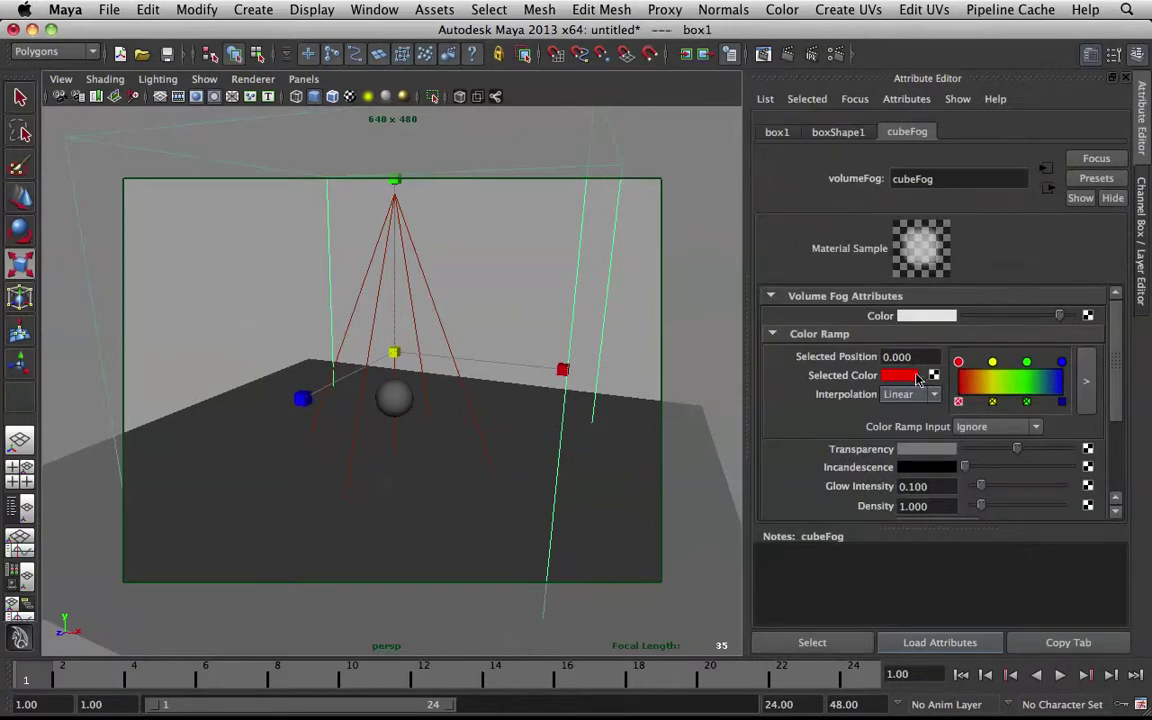
{"action": "scroll", "coordinate": [909, 378], "scroll_direction": "down", "scroll_amount": 5}
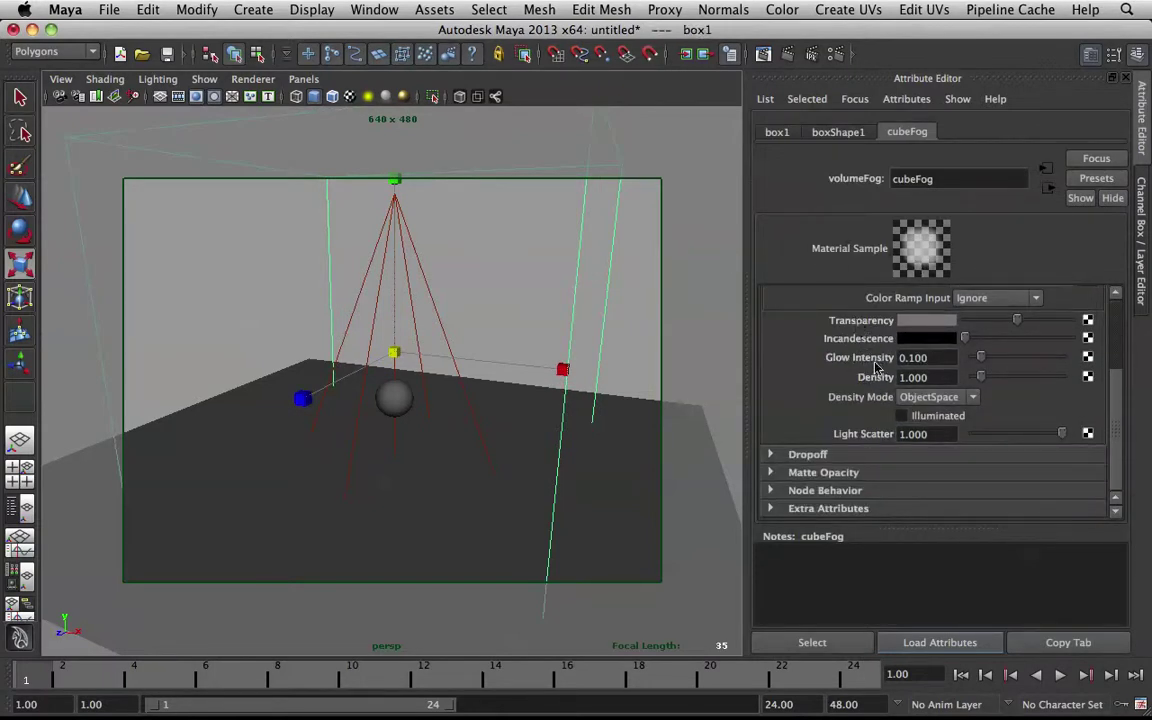
{"action": "left_click", "coordinate": [932, 357]}
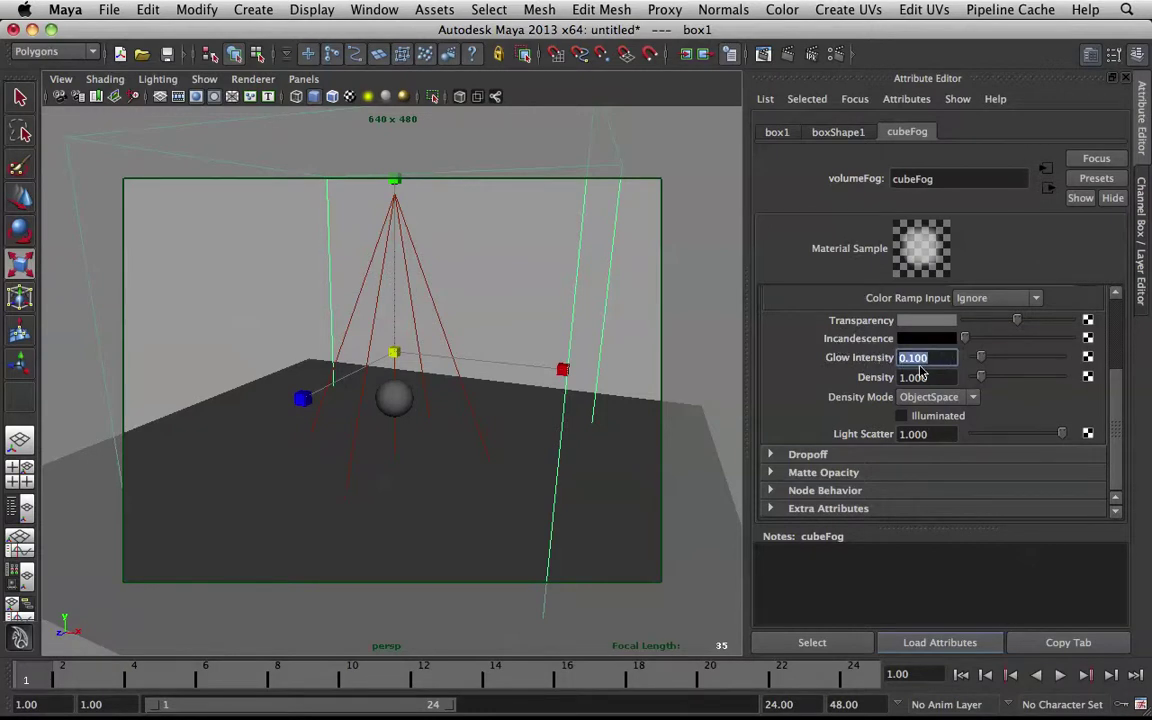
{"action": "key", "text": "Tab"}
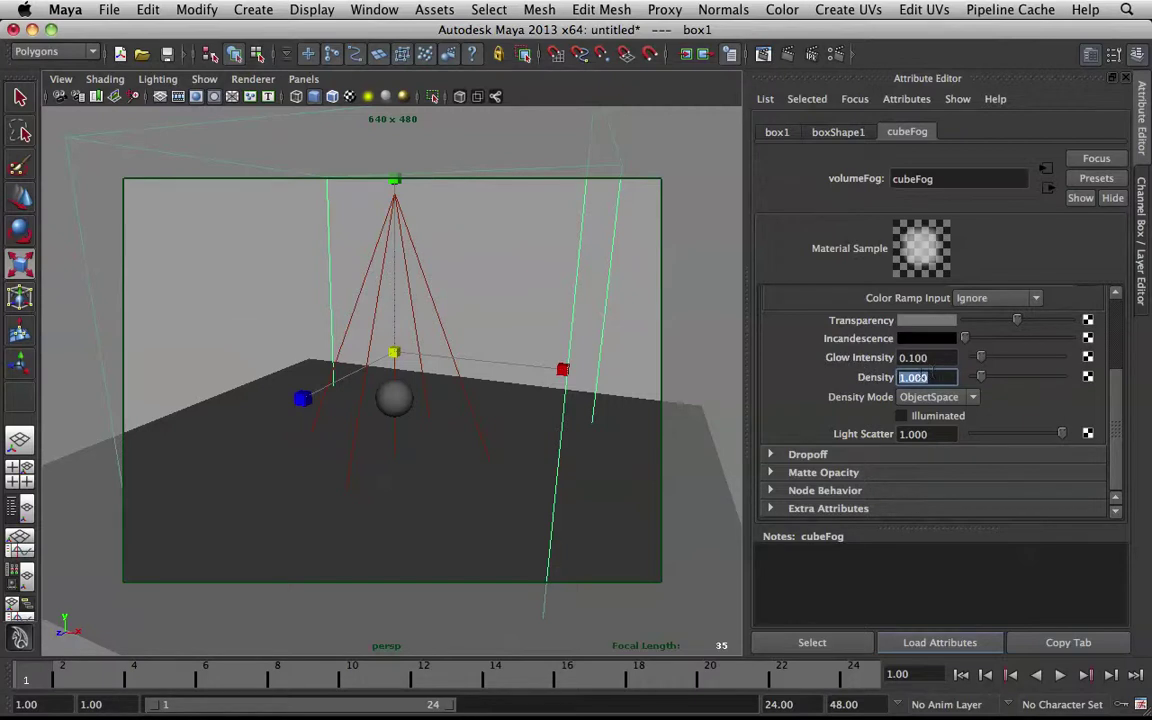
Raise the cubeFog Transparency so the fog looks thinner.
{"action": "scroll", "coordinate": [824, 336], "scroll_direction": "up", "scroll_amount": 5}
{"action": "scroll", "coordinate": [960, 345], "scroll_direction": "up", "scroll_amount": 1}
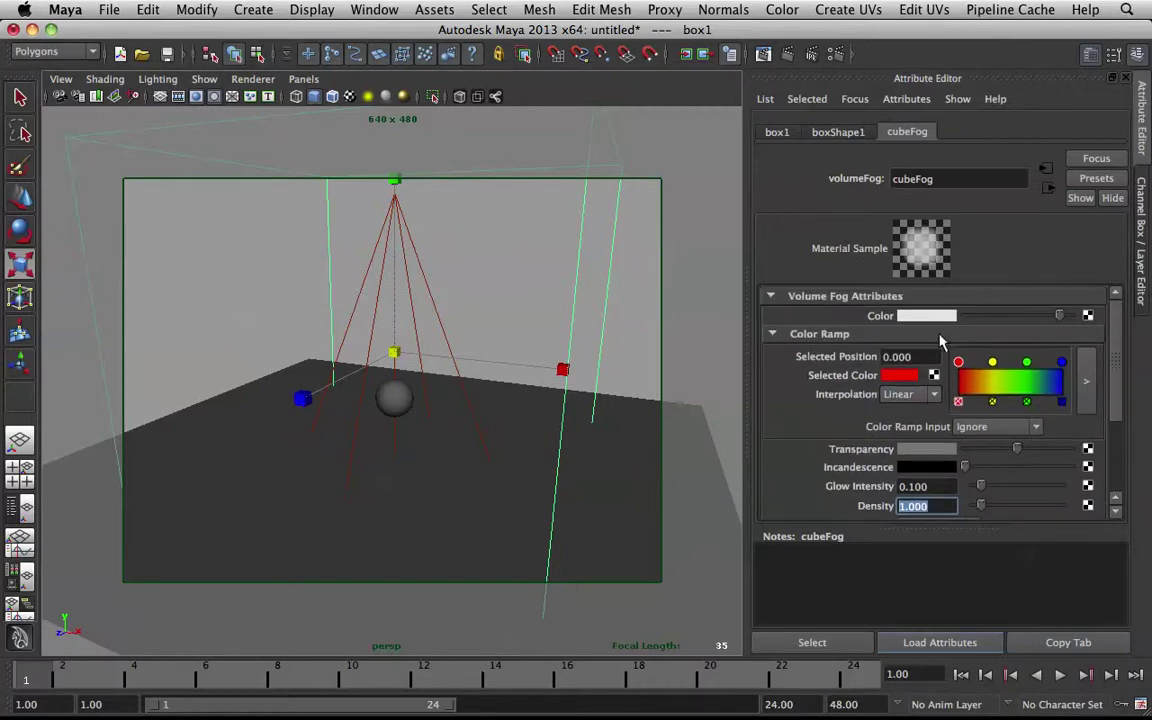
{"action": "scroll", "coordinate": [838, 407], "scroll_direction": "down", "scroll_amount": 3}
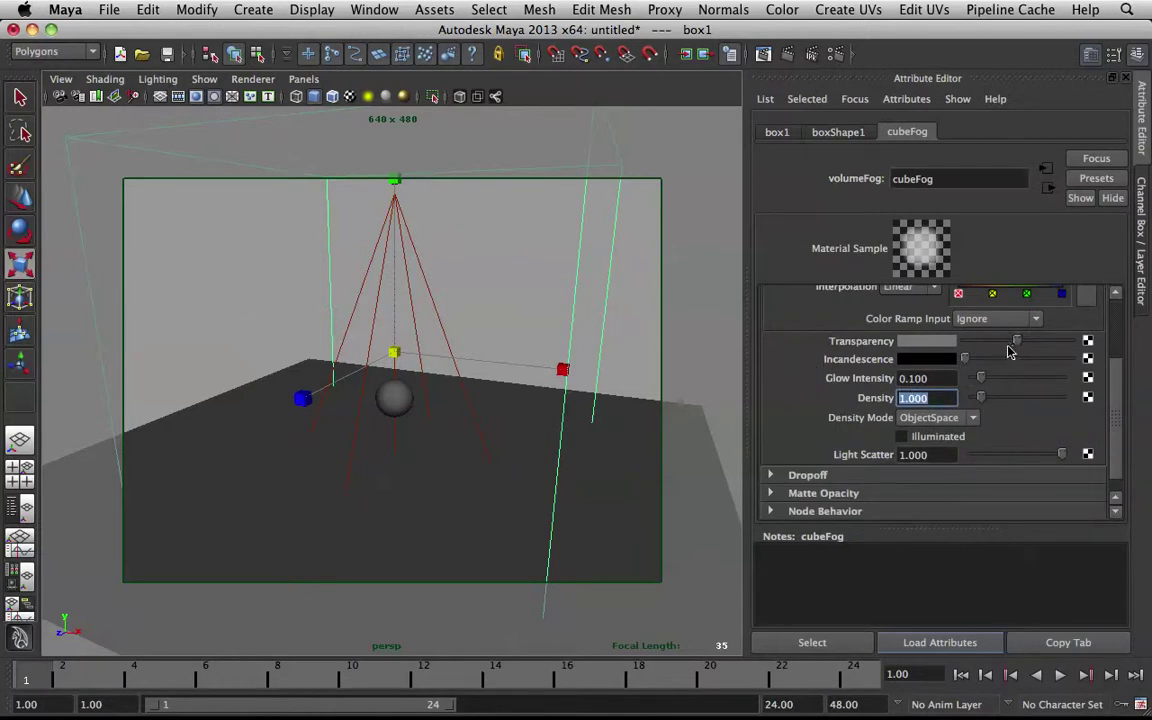
{"action": "left_click_drag", "start_coordinate": [1021, 342], "coordinate": [1044, 345]}
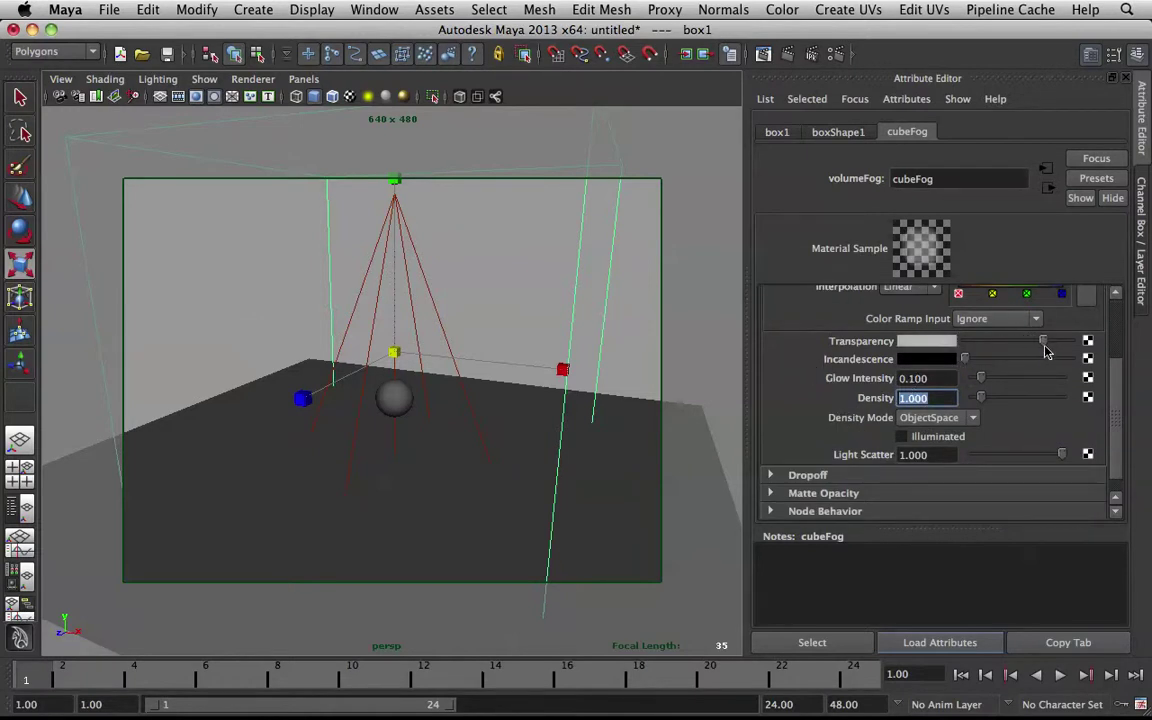
Map a new Volume Noise 3D texture (volumeNoise2) onto the cubeFog Density.
{"action": "left_click", "coordinate": [1088, 398]}
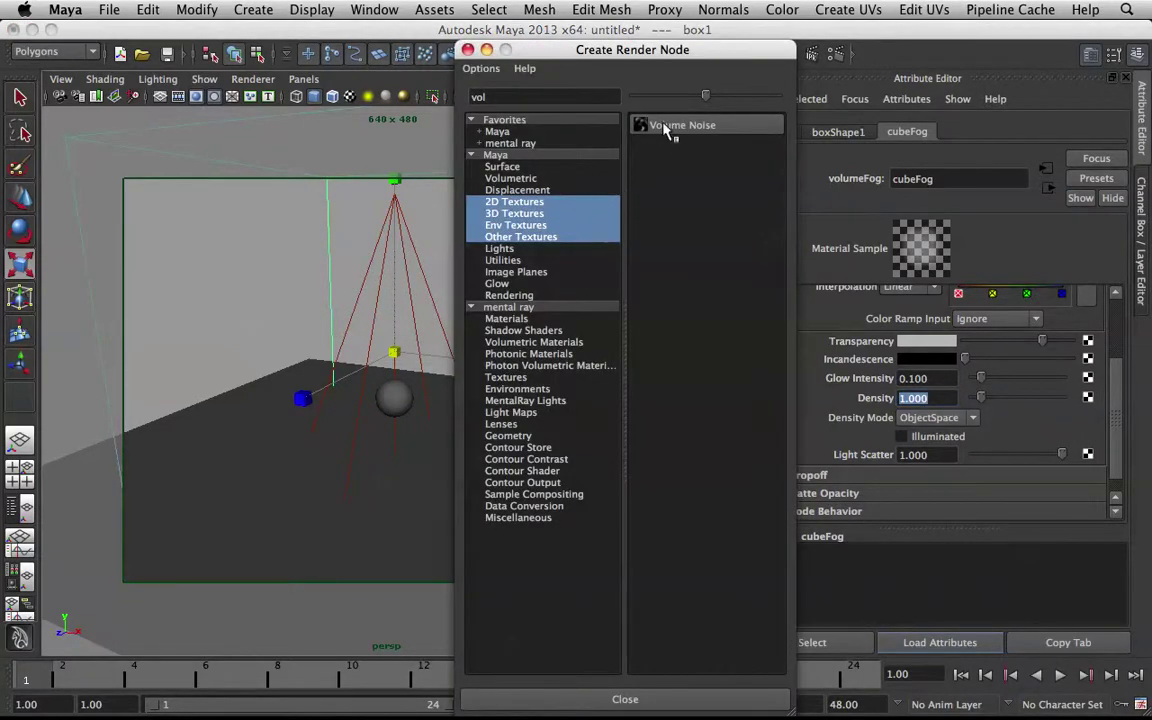
{"action": "double_click", "coordinate": [505, 95]}
{"action": "type", "text": "vol"}
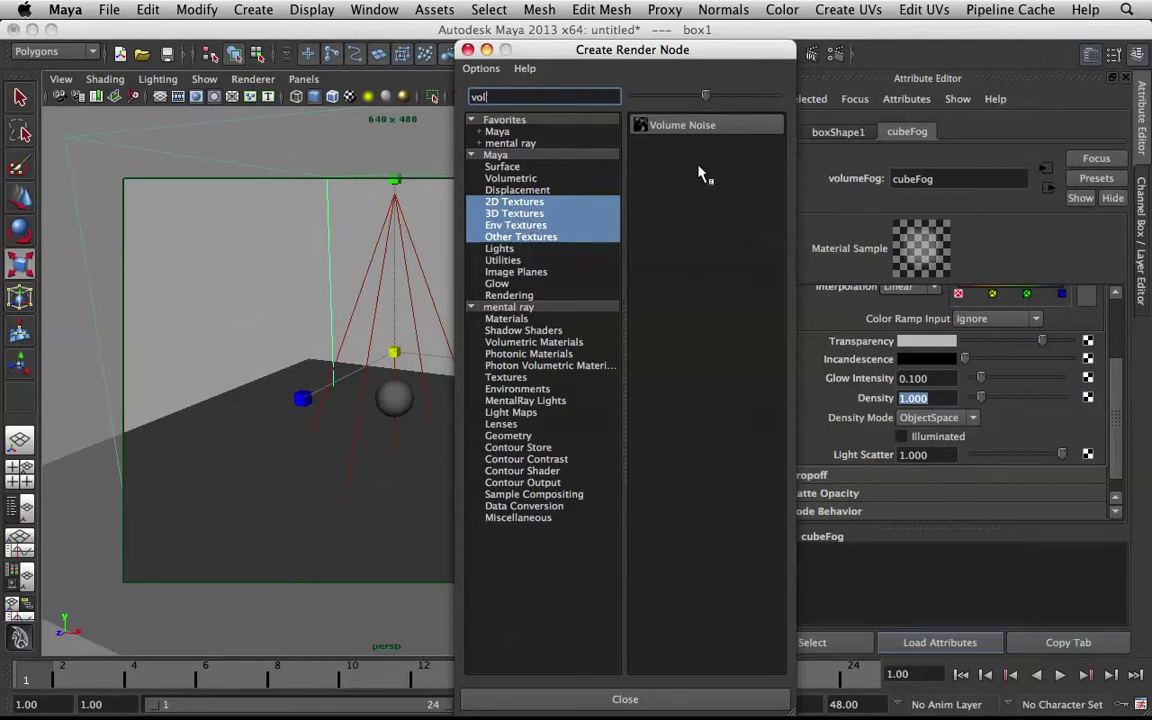
{"action": "left_click", "coordinate": [538, 213]}
{"action": "left_click", "coordinate": [553, 100]}
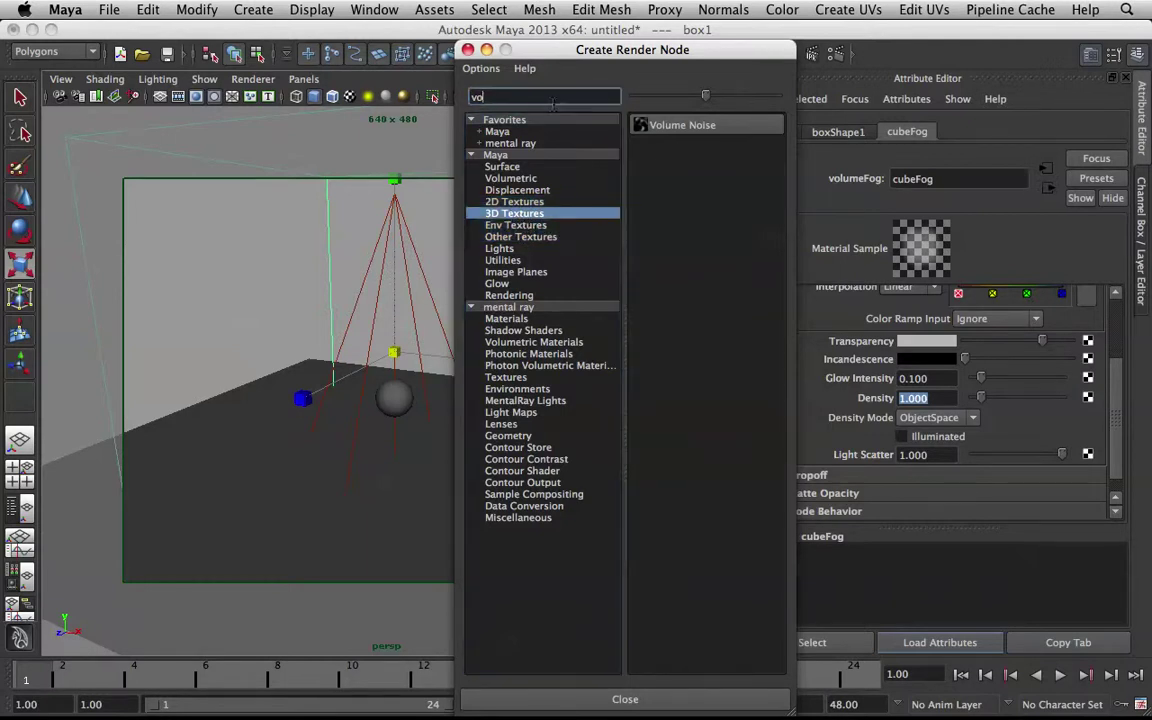
{"action": "key", "text": "BackSpace"}
{"action": "key", "text": "BackSpace"}
{"action": "key", "text": "BackSpace"}
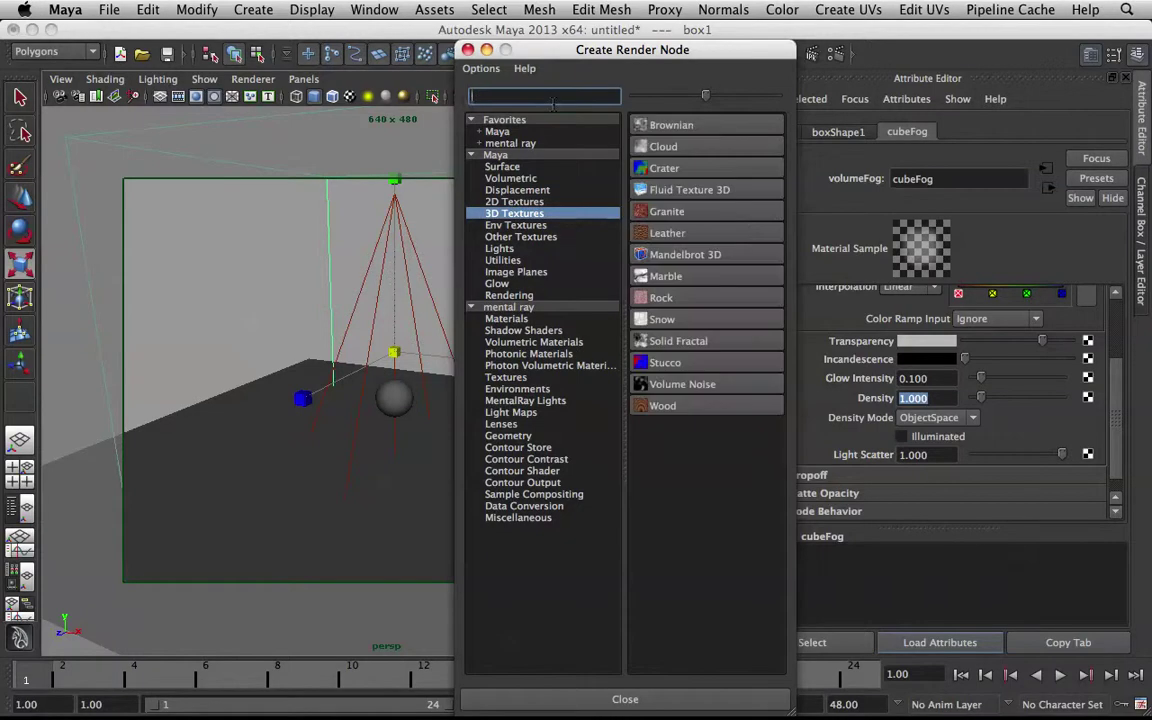
{"action": "left_click", "coordinate": [680, 386]}
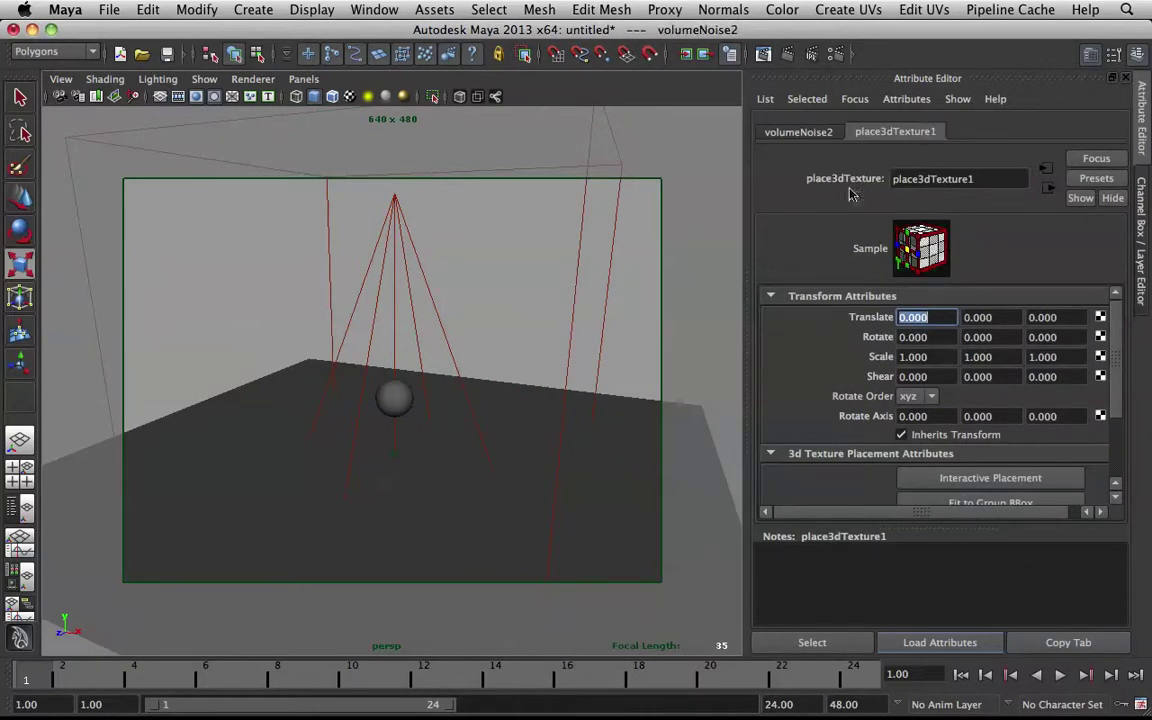
Select the place3dTexture1 noise placement box and frame it in the viewport.
{"action": "left_click", "coordinate": [512, 295]}
{"action": "right_click_drag", "start_coordinate": [512, 295], "coordinate": [411, 501], "text": "alt"}
{"action": "left_click_drag", "start_coordinate": [411, 501], "coordinate": [415, 326], "text": "alt"}
{"action": "right_click_drag", "start_coordinate": [415, 326], "coordinate": [447, 473], "text": "alt"}
{"action": "left_click_drag", "start_coordinate": [447, 473], "coordinate": [522, 211], "text": "alt"}
{"action": "middle_click_drag", "start_coordinate": [522, 211], "coordinate": [476, 370], "text": "alt"}
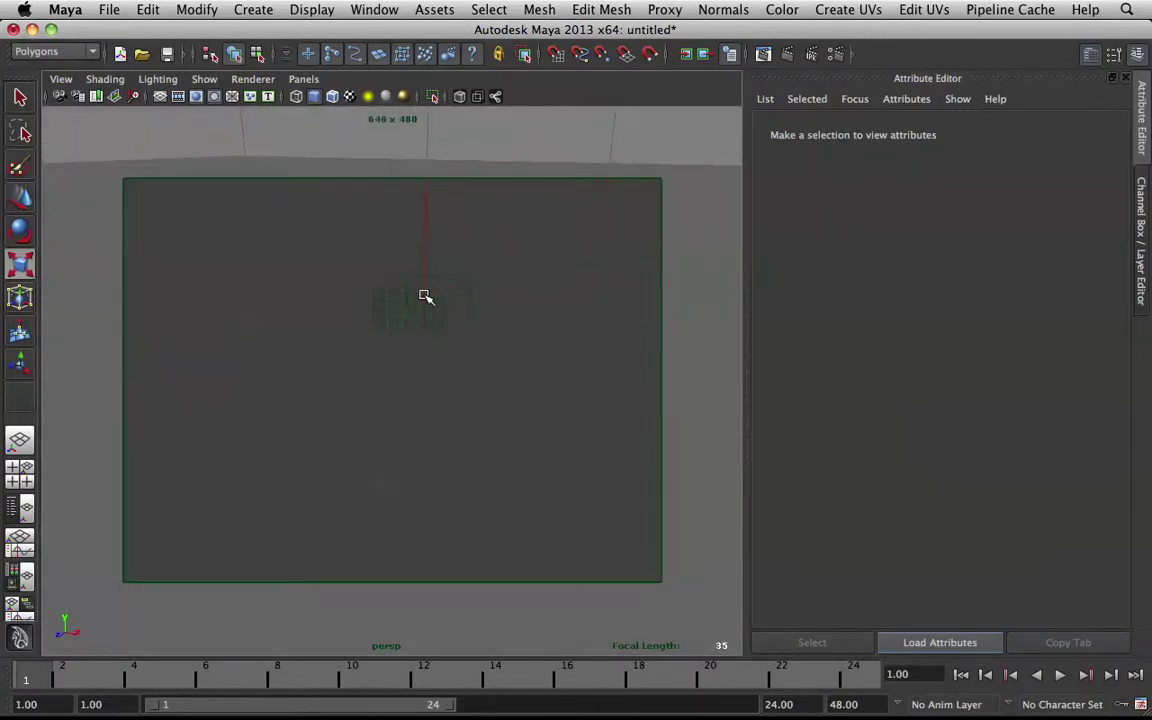
{"action": "left_click", "coordinate": [425, 299]}
{"action": "key", "text": "f"}
Scale place3dTexture1 uniformly to 97.108 and raise it upward.
{"action": "right_click_drag", "start_coordinate": [512, 296], "coordinate": [398, 386], "text": "alt"}
{"action": "left_click_drag", "start_coordinate": [395, 380], "coordinate": [660, 325]}
{"action": "left_click_drag", "start_coordinate": [390, 380], "coordinate": [638, 326]}
{"action": "key", "text": "w"}
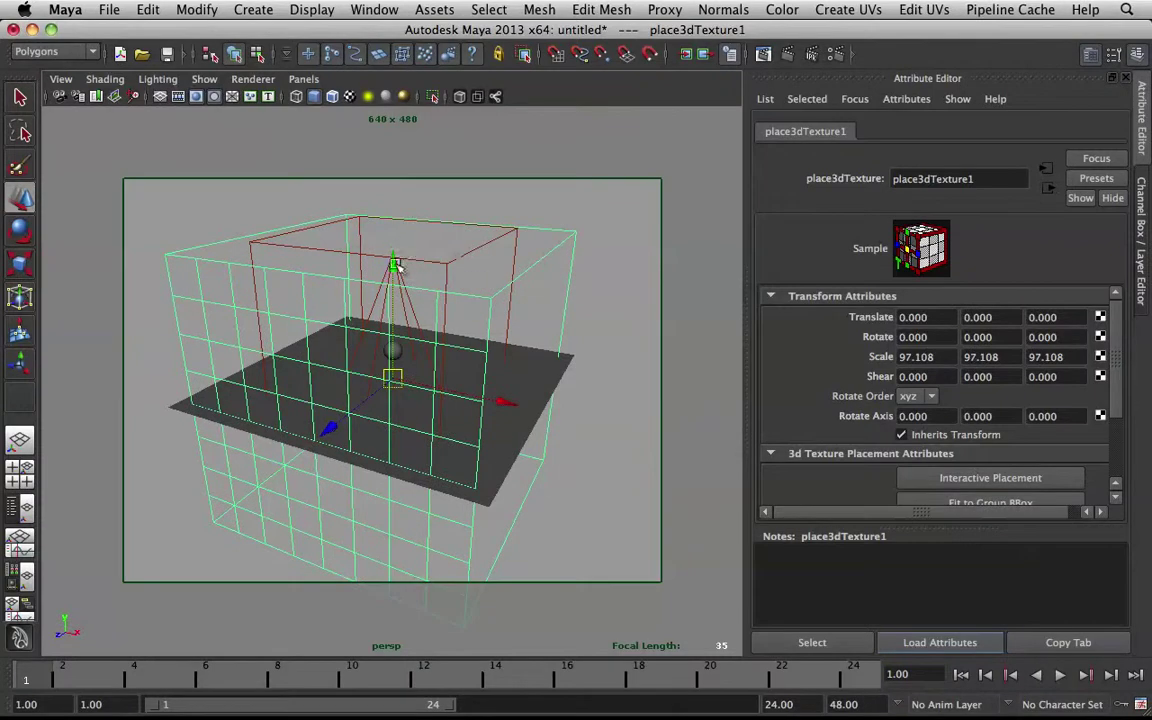
{"action": "left_click_drag", "start_coordinate": [392, 250], "coordinate": [396, 224]}
{"action": "left_click", "coordinate": [537, 314]}
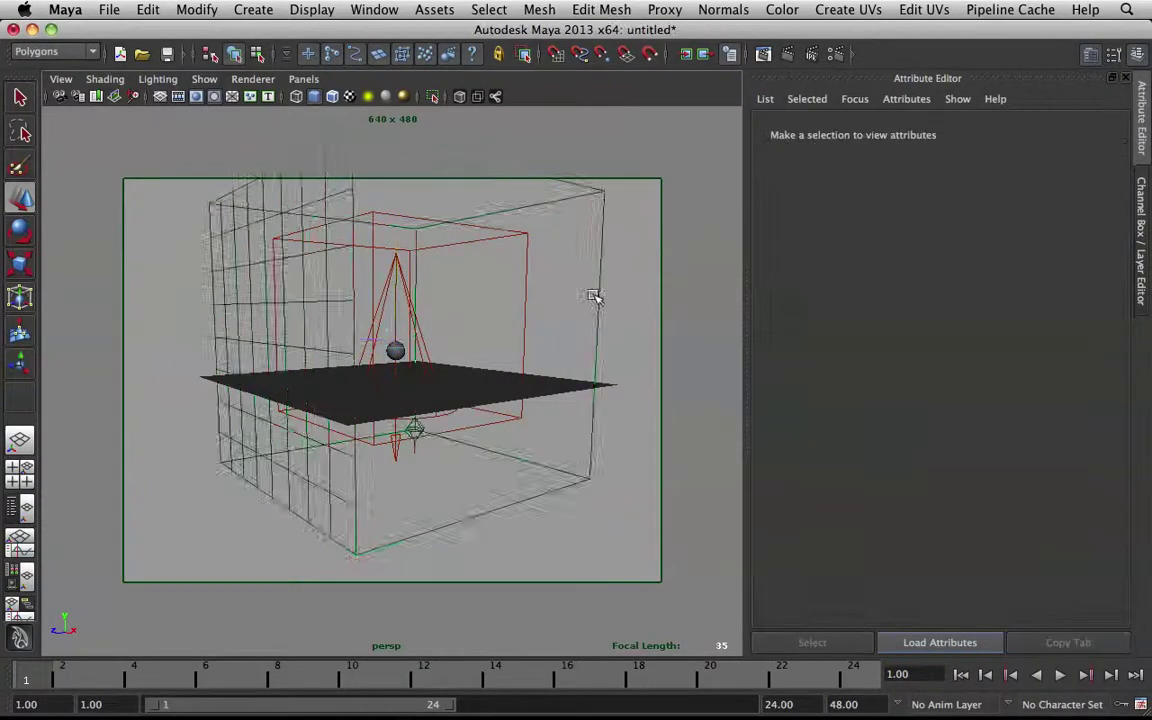
{"action": "left_click_drag", "start_coordinate": [537, 314], "coordinate": [399, 334], "text": "alt"}
Render a mental ray preview, then close Render View and reselect the fog box for cubeFog.
{"action": "left_click", "coordinate": [788, 55]}
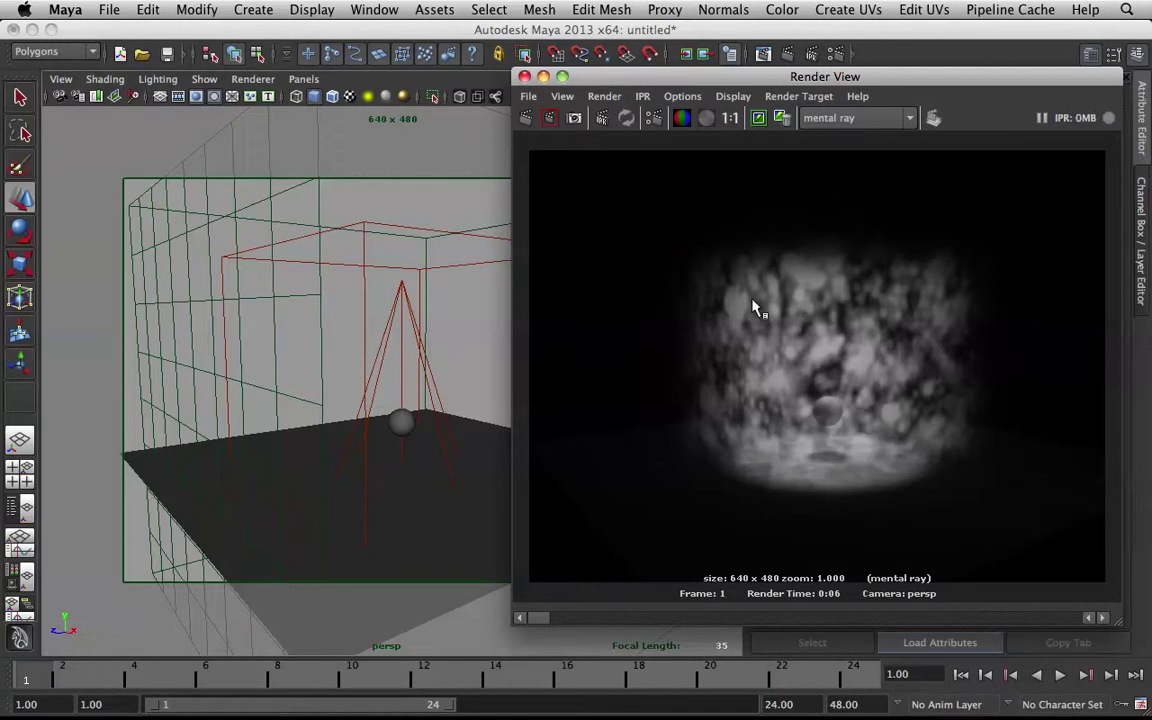
{"action": "left_click", "coordinate": [544, 77]}
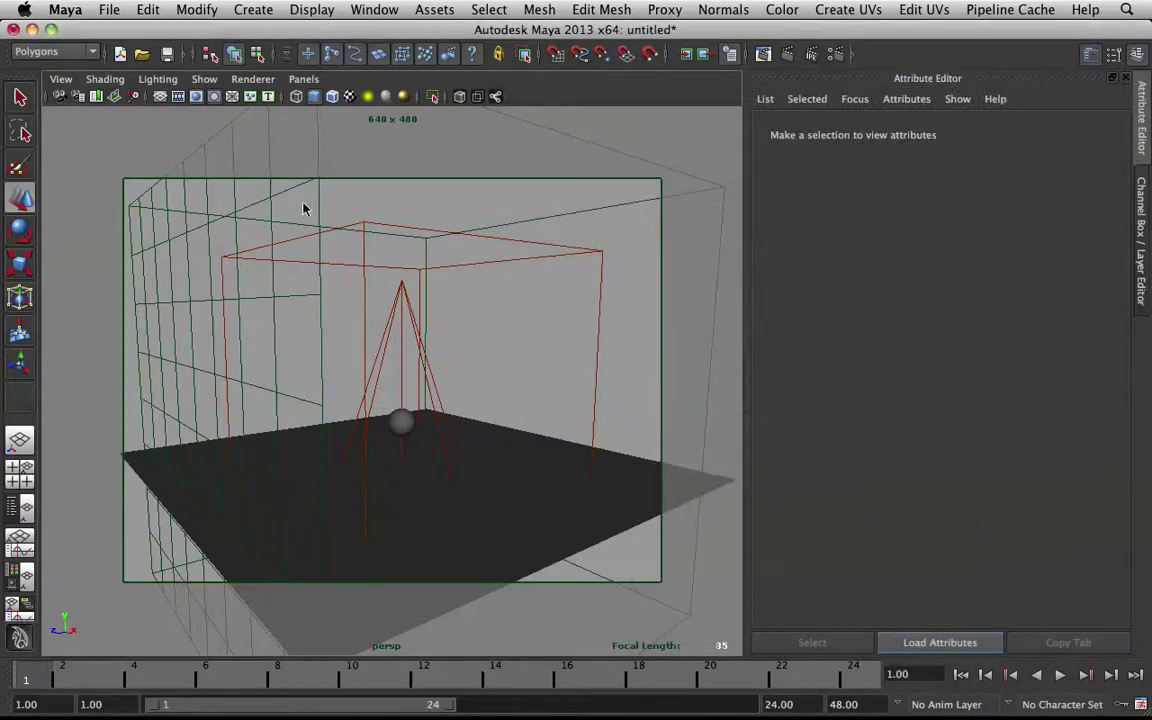
{"action": "left_click", "coordinate": [513, 263]}
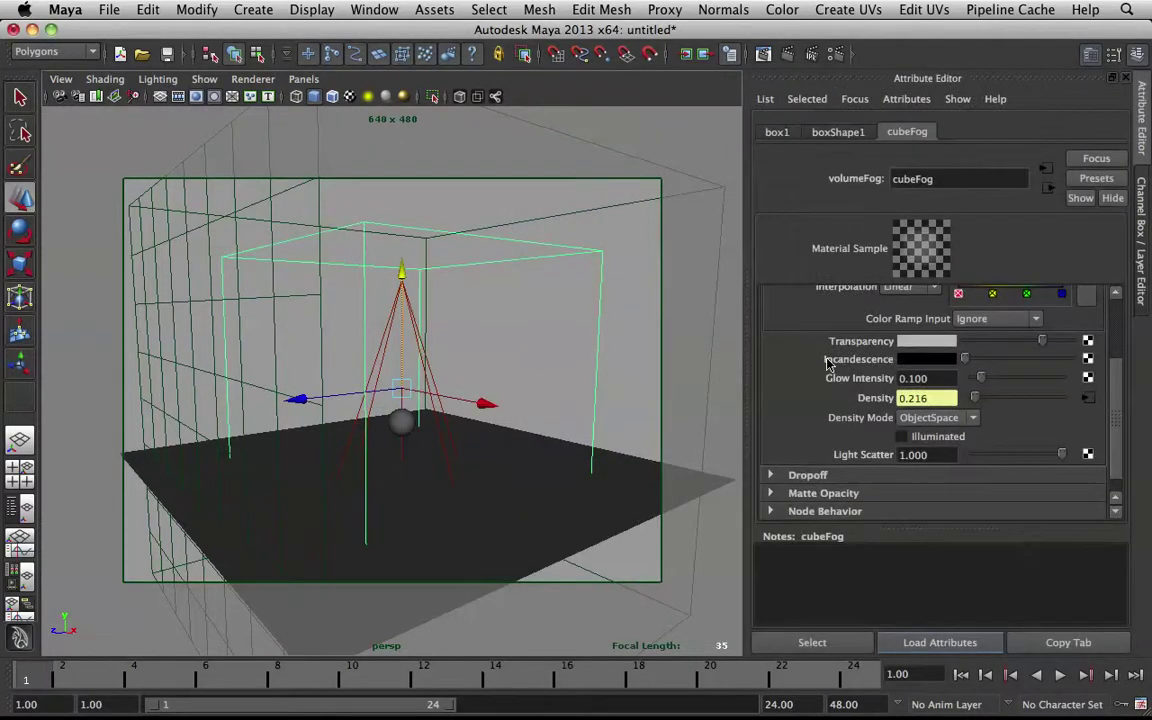
Lower the volumeNoise2 Amplitude to 0.513 and Ratio to 0.327.
{"action": "left_click", "coordinate": [1088, 401]}
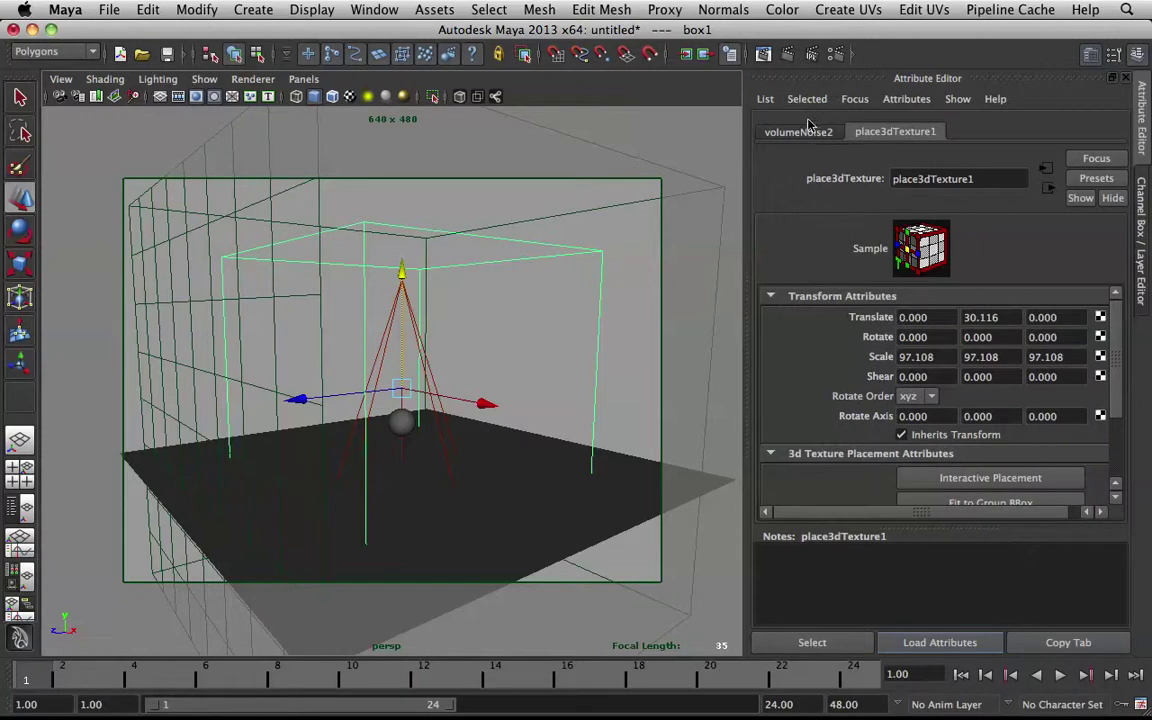
{"action": "left_click", "coordinate": [806, 137]}
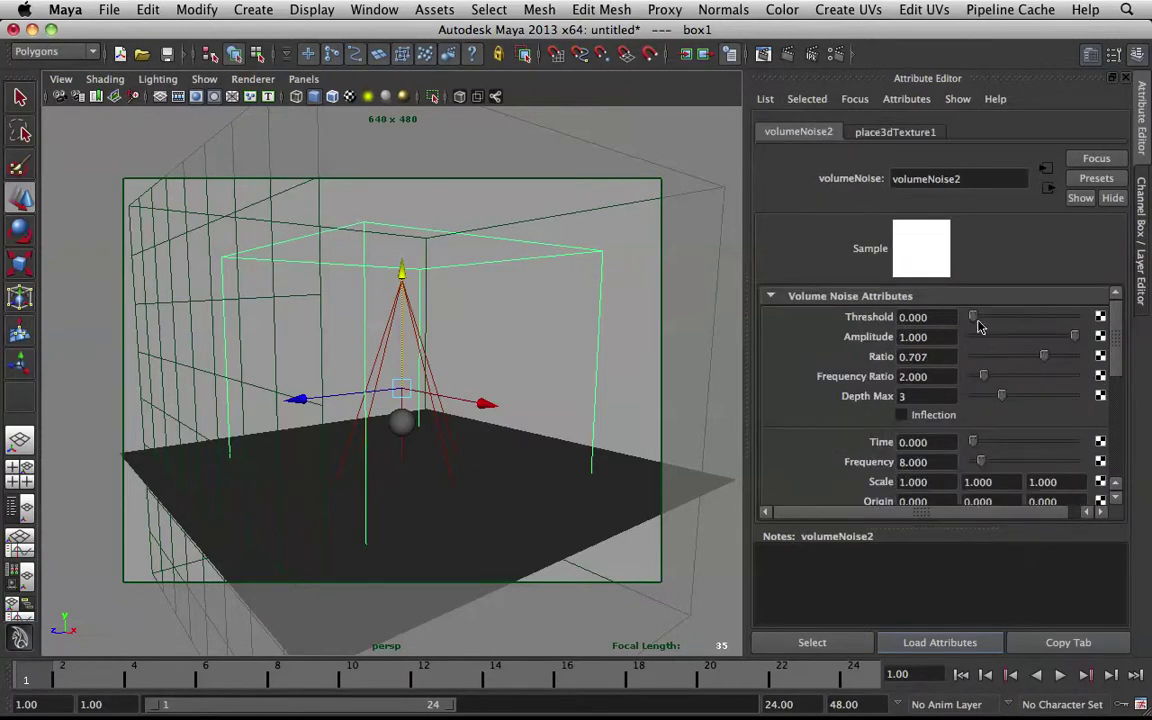
{"action": "left_click", "coordinate": [1024, 337]}
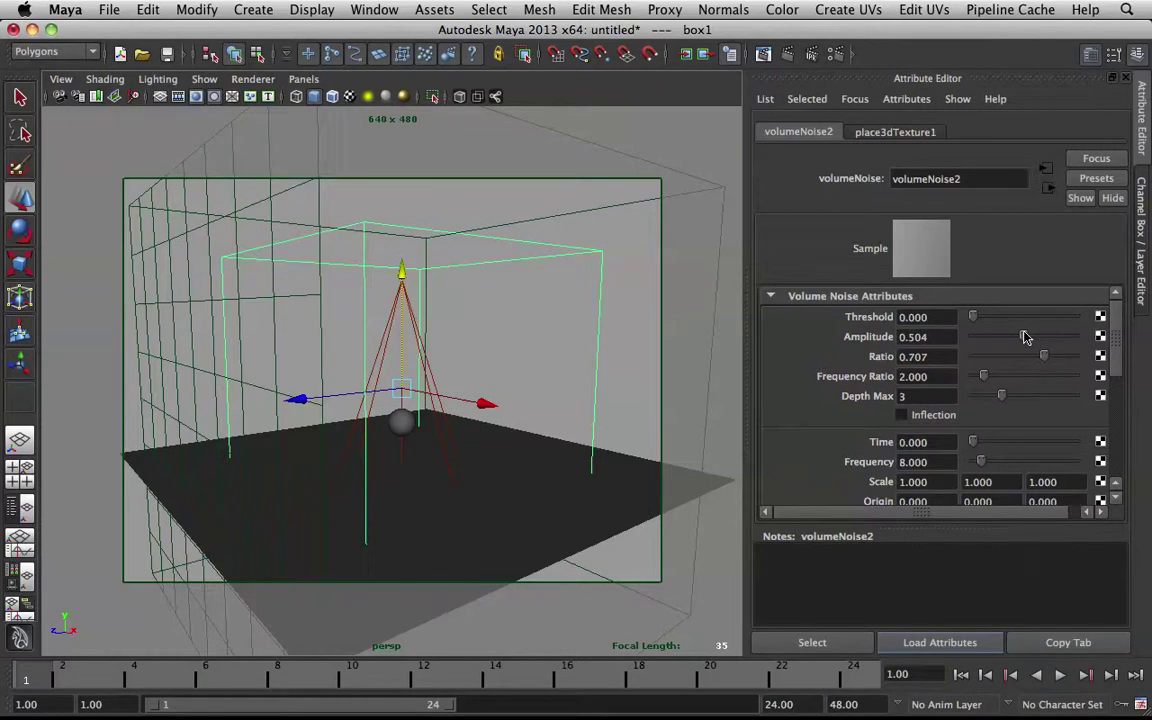
{"action": "left_click_drag", "start_coordinate": [1024, 337], "coordinate": [1007, 358]}
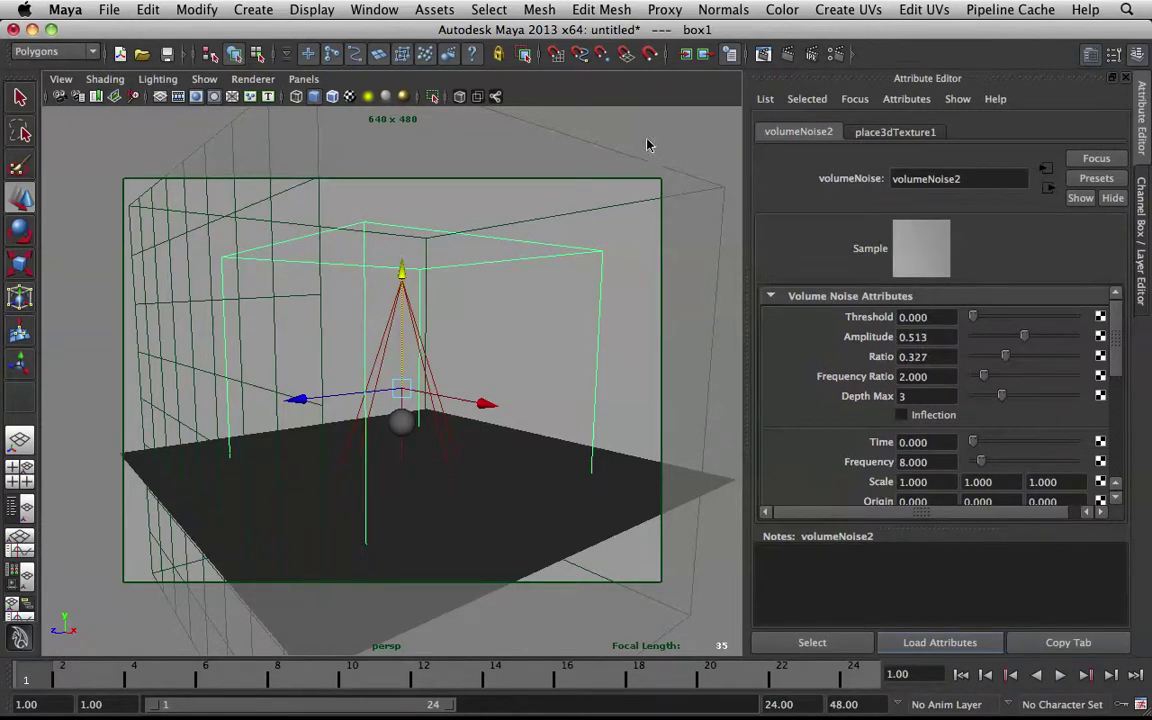
Scale place3dTexture1 down to 38.021 and re-render the scene.
{"action": "left_click", "coordinate": [668, 195]}
{"action": "key", "text": "r"}
{"action": "left_click_drag", "start_coordinate": [401, 408], "coordinate": [372, 425]}
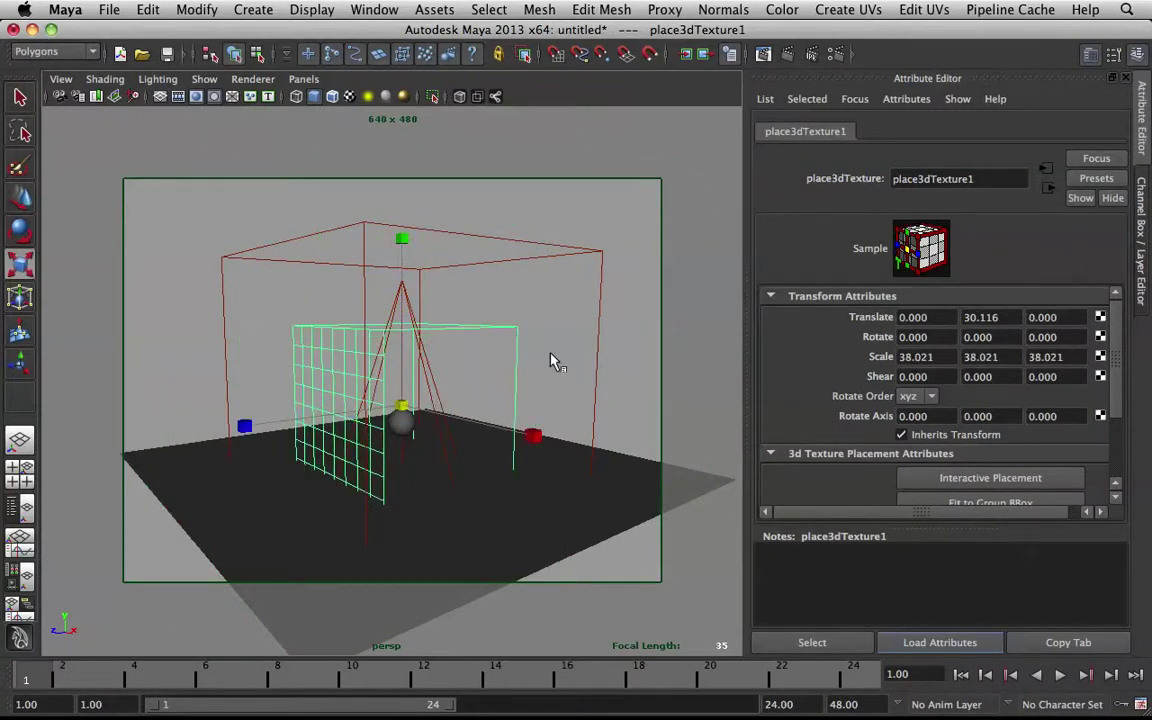
{"action": "left_click", "coordinate": [598, 285]}
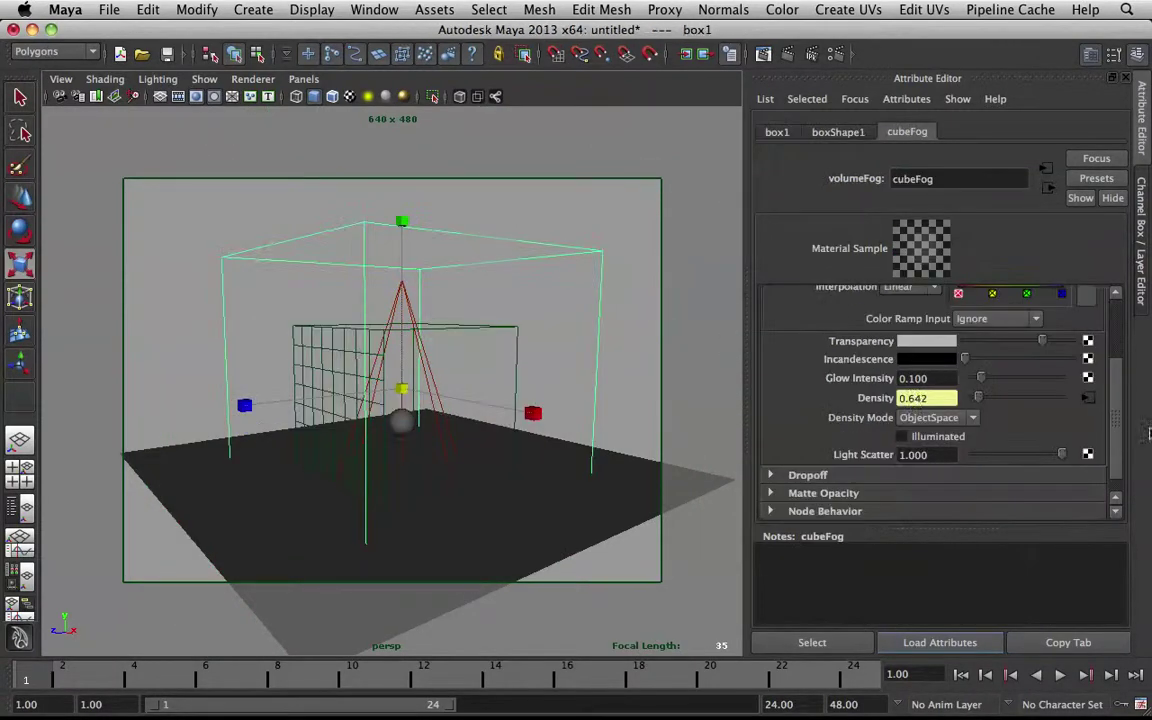
{"action": "left_click", "coordinate": [1088, 398]}
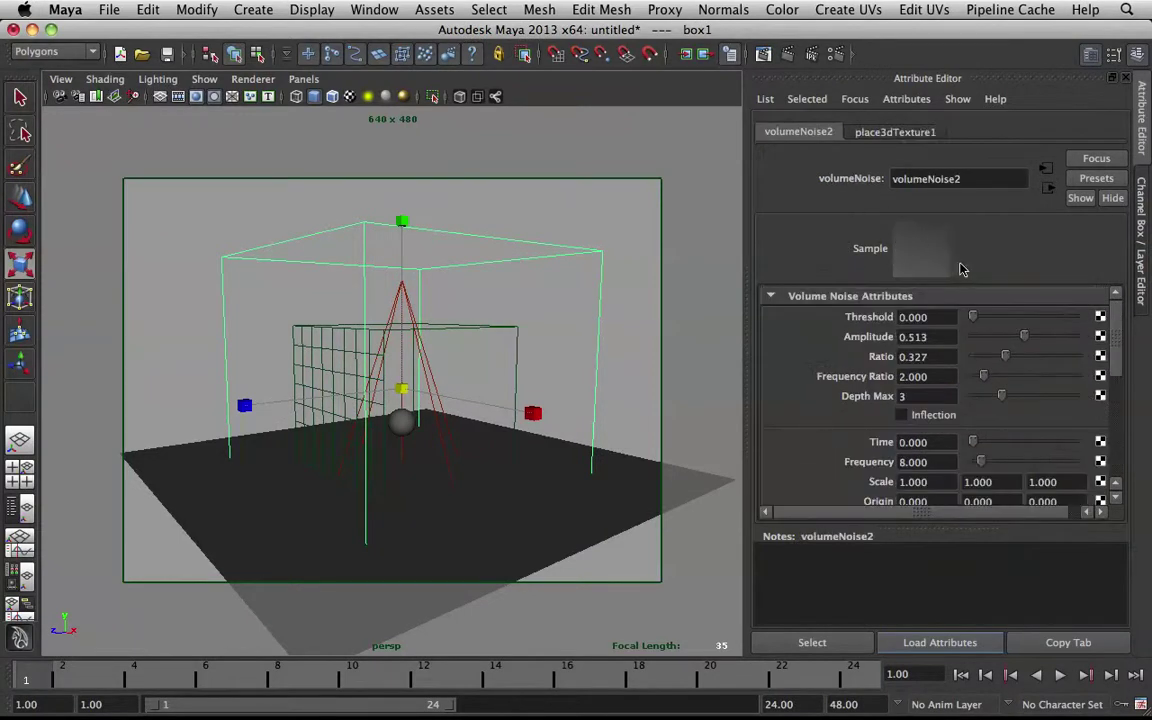
{"action": "left_click", "coordinate": [784, 56]}
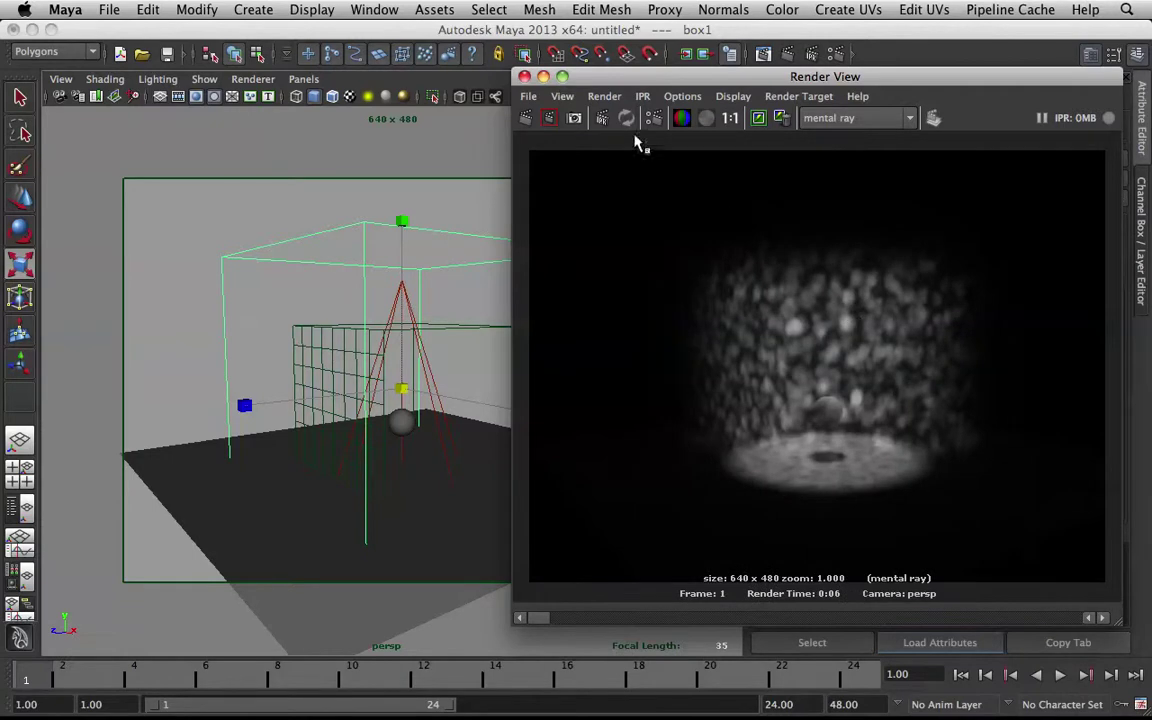
Raise the cubeFog Transparency slightly so the fog box is more see-through.
{"action": "left_click", "coordinate": [543, 78]}
{"action": "left_click", "coordinate": [538, 246]}
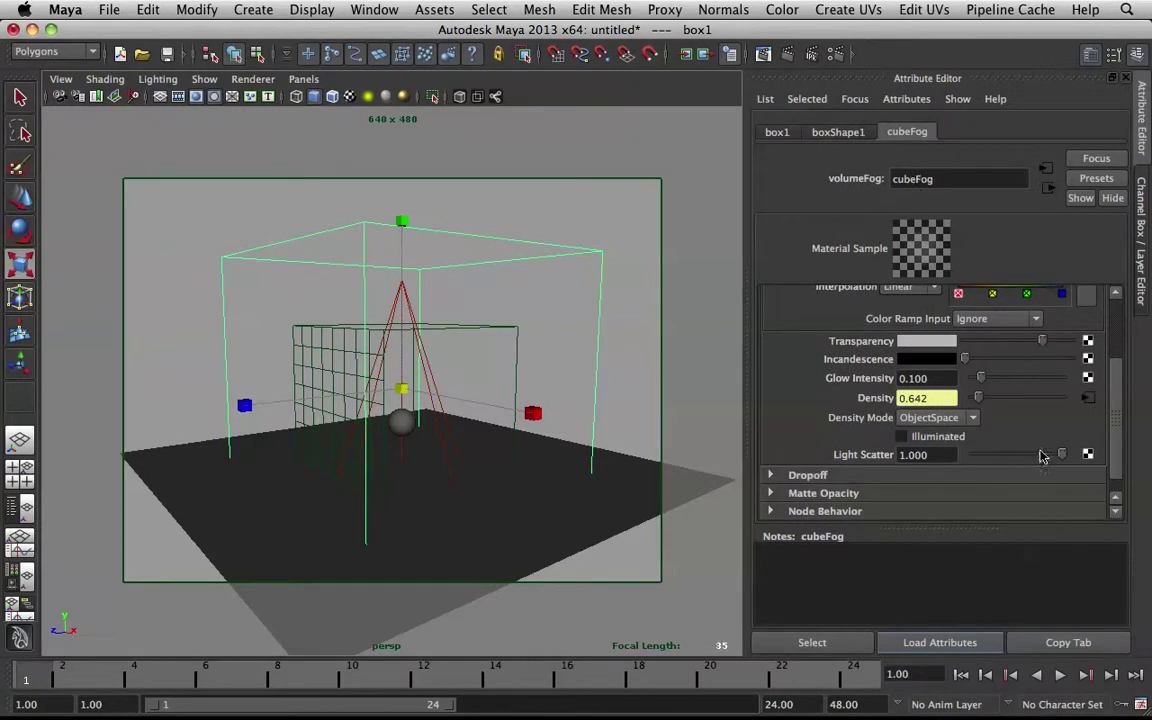
{"action": "scroll", "coordinate": [940, 420], "scroll_direction": "up", "scroll_amount": 2}
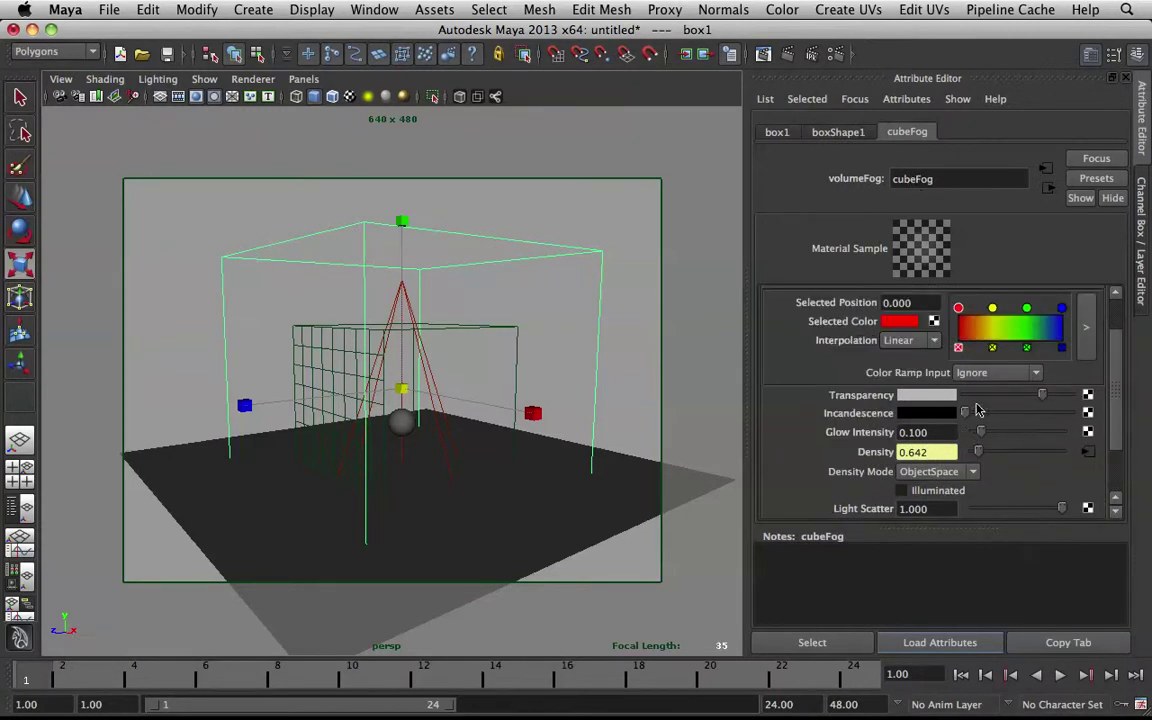
{"action": "left_click_drag", "start_coordinate": [1042, 395], "coordinate": [1056, 398]}
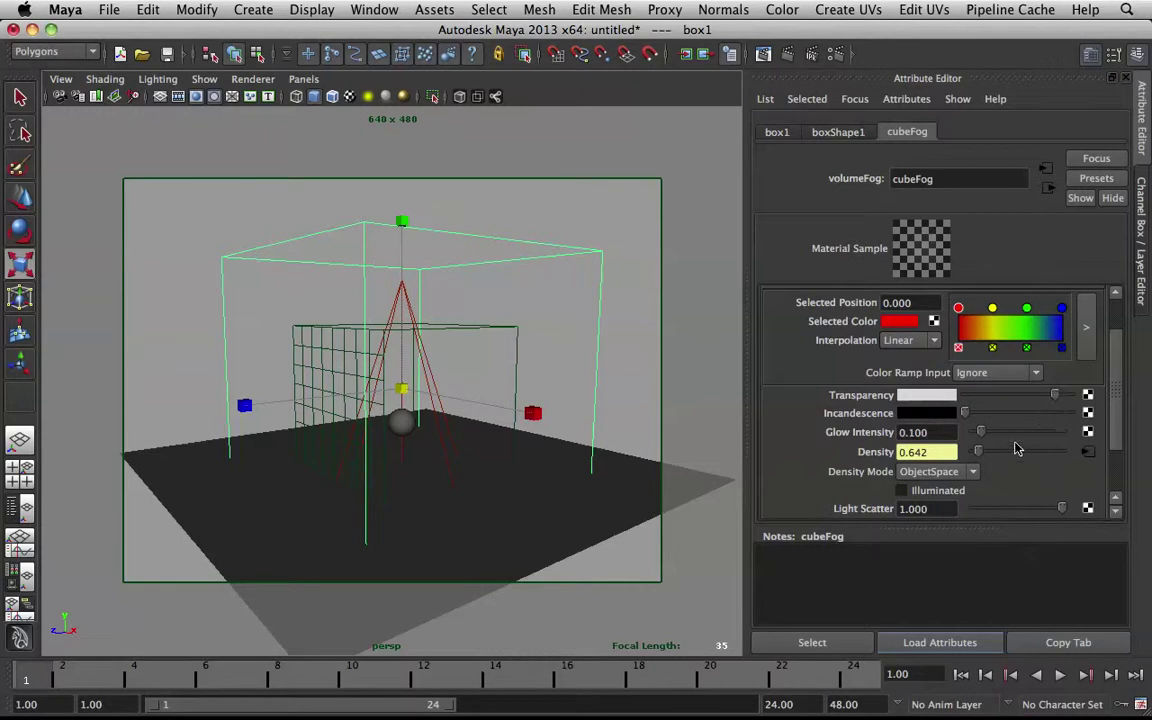
{"action": "left_click", "coordinate": [543, 303]}
Attach a Light Fog (lightFog2) to the spotlight under Light Effects.
{"action": "left_click", "coordinate": [405, 290]}
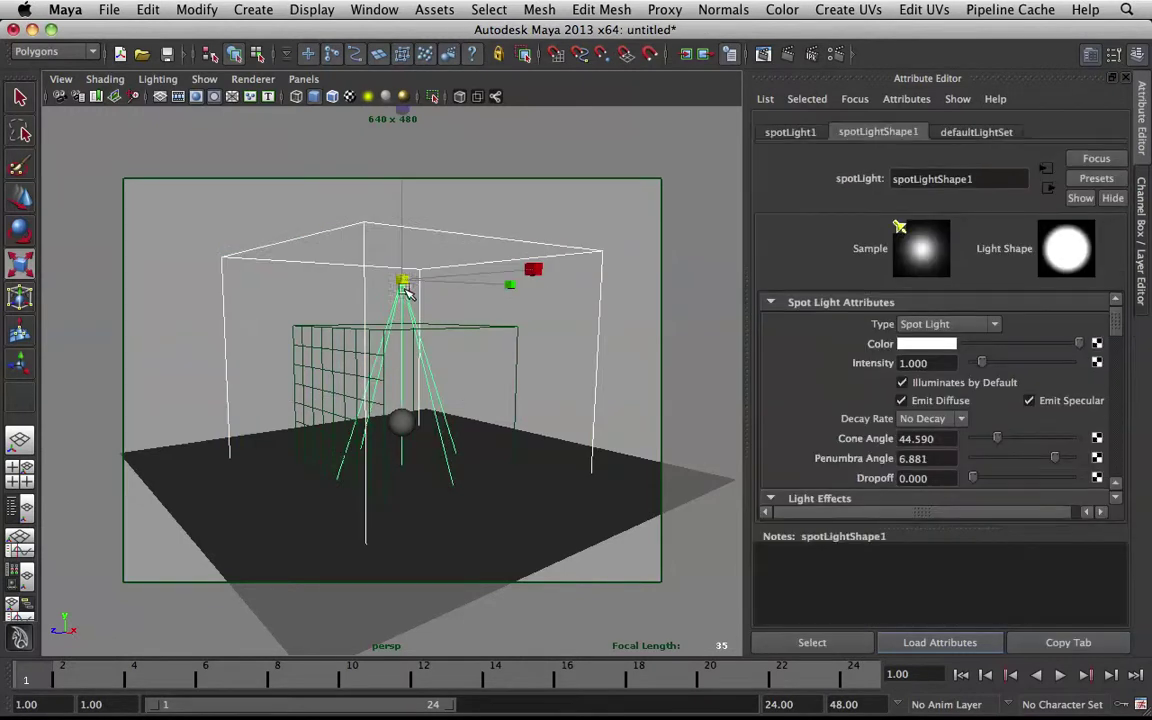
{"action": "scroll", "coordinate": [897, 355], "scroll_direction": "down", "scroll_amount": 3}
{"action": "scroll", "coordinate": [897, 415], "scroll_direction": "down", "scroll_amount": 2}
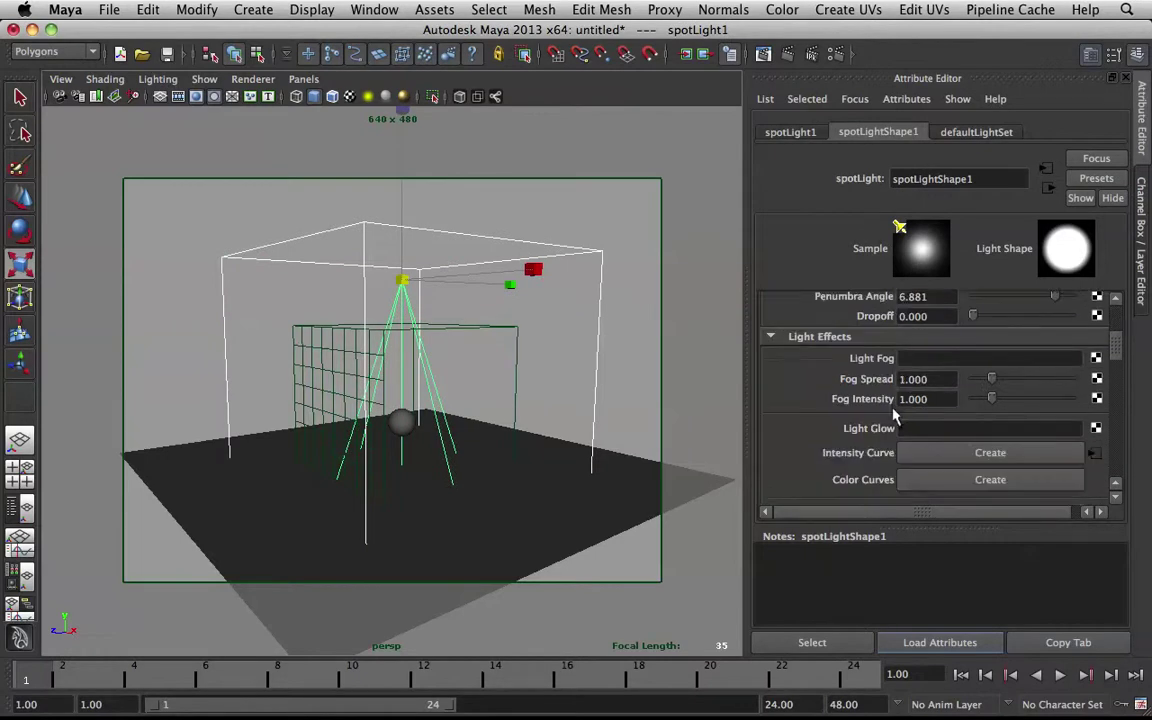
{"action": "left_click", "coordinate": [1096, 357]}
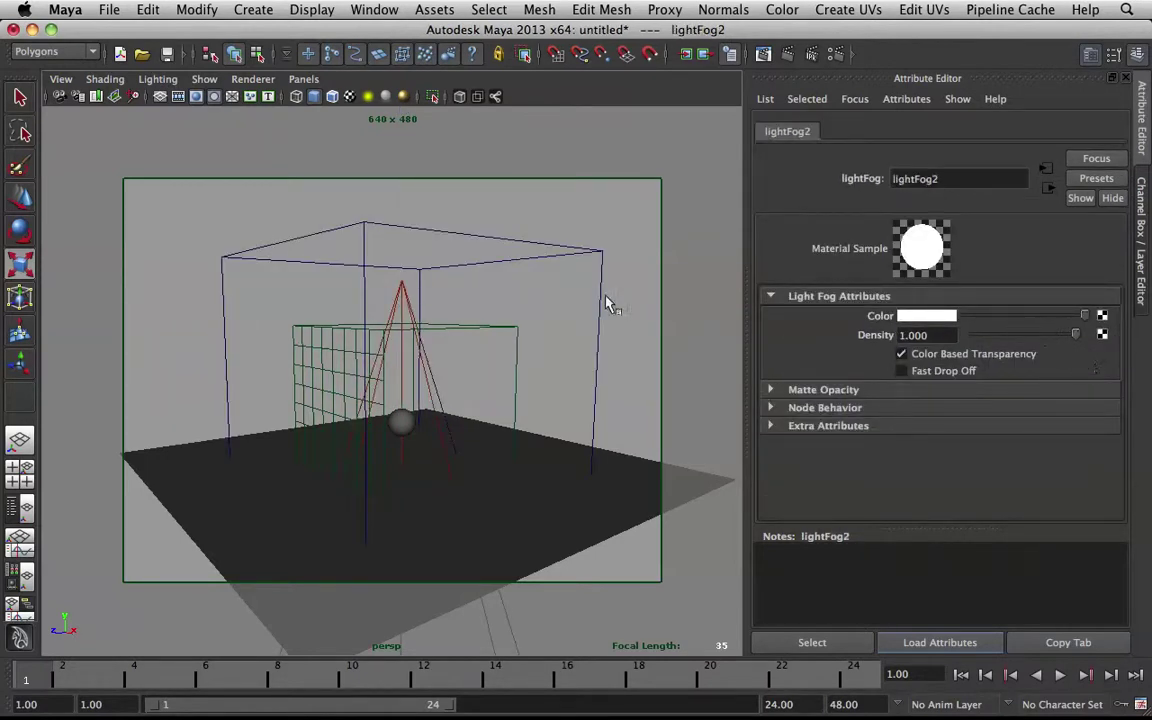
{"action": "left_click", "coordinate": [640, 316]}
{"action": "left_click_drag", "start_coordinate": [355, 314], "coordinate": [534, 363], "text": "alt"}
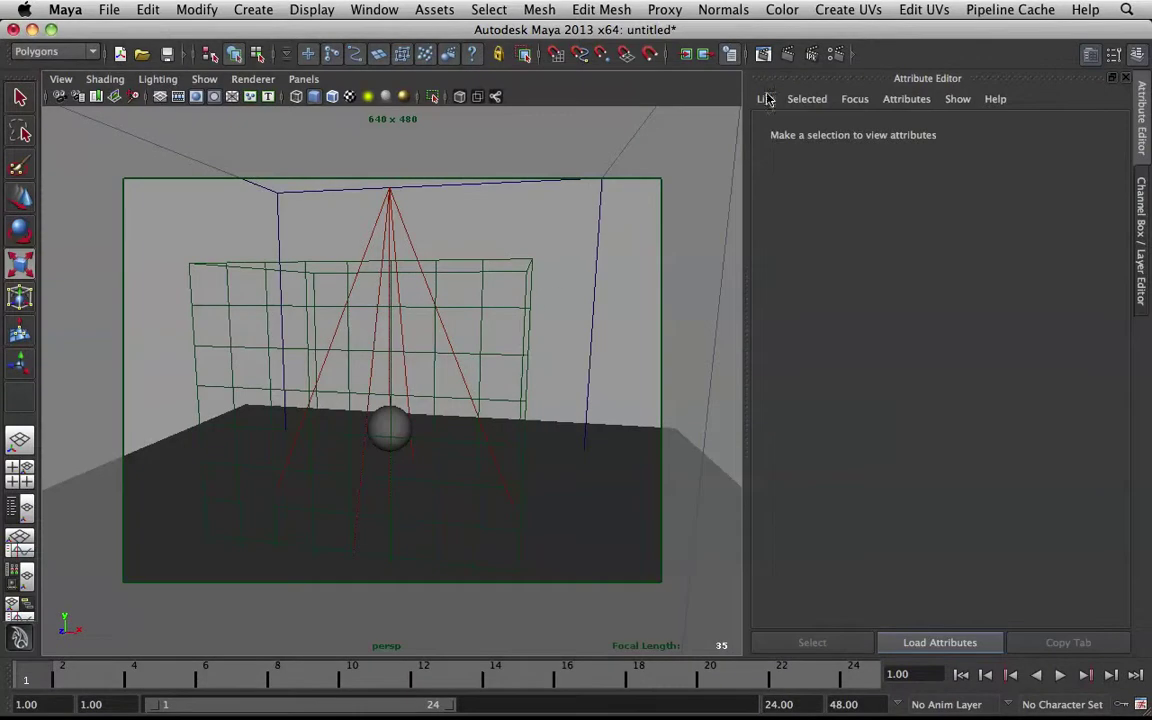
Render the 640 x 480 mental ray frame showing the misty spotlight cone and noisy light pool.
{"action": "left_click", "coordinate": [781, 58]}
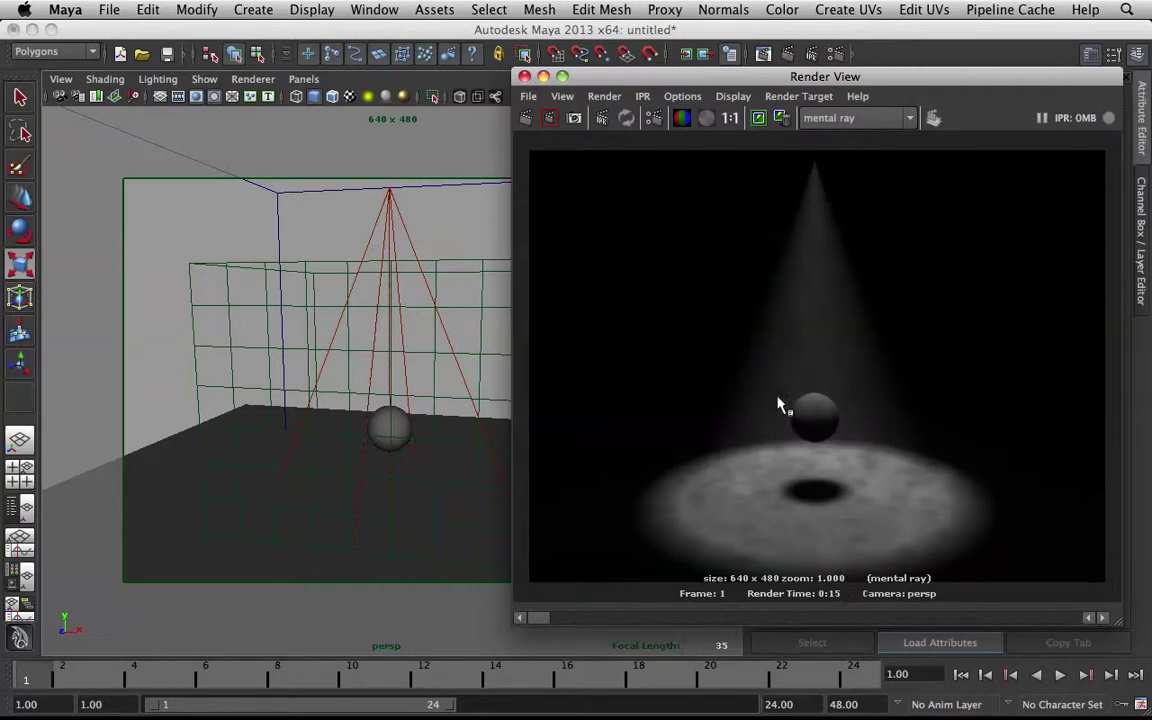
Make the cubeFog box less transparent by lowering its Transparency.
{"action": "left_click", "coordinate": [544, 77]}
{"action": "left_click", "coordinate": [598, 240]}
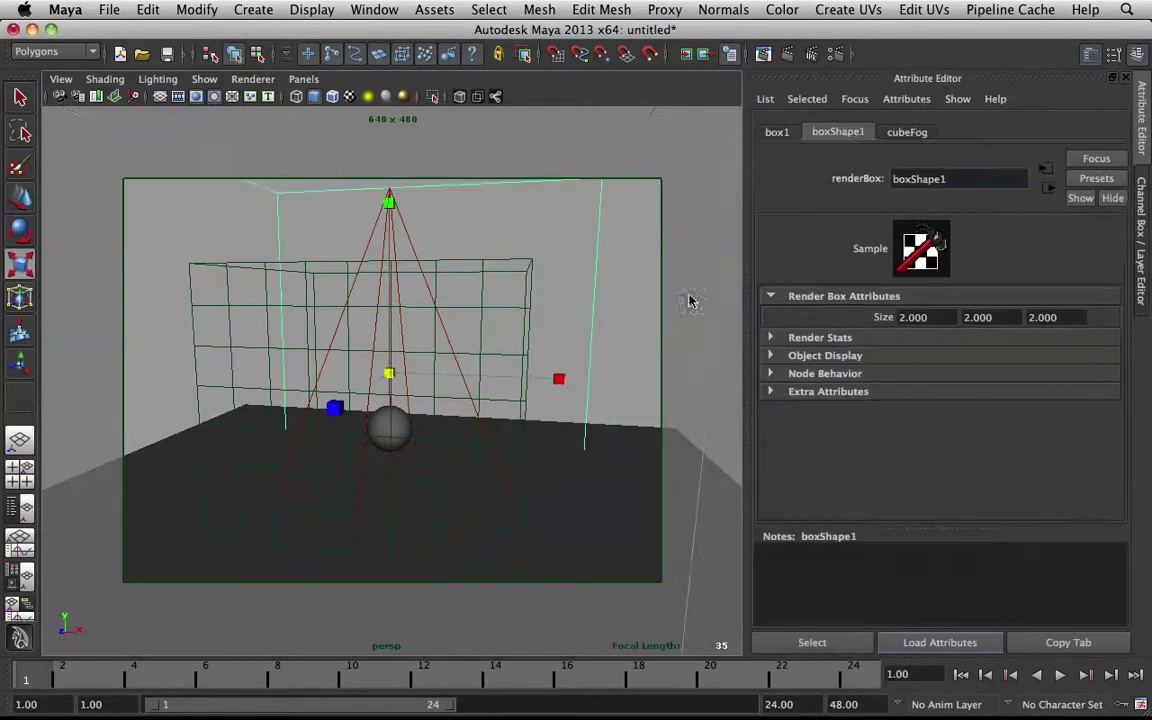
{"action": "left_click", "coordinate": [912, 135]}
{"action": "scroll", "coordinate": [1000, 380], "scroll_direction": "down", "scroll_amount": 3}
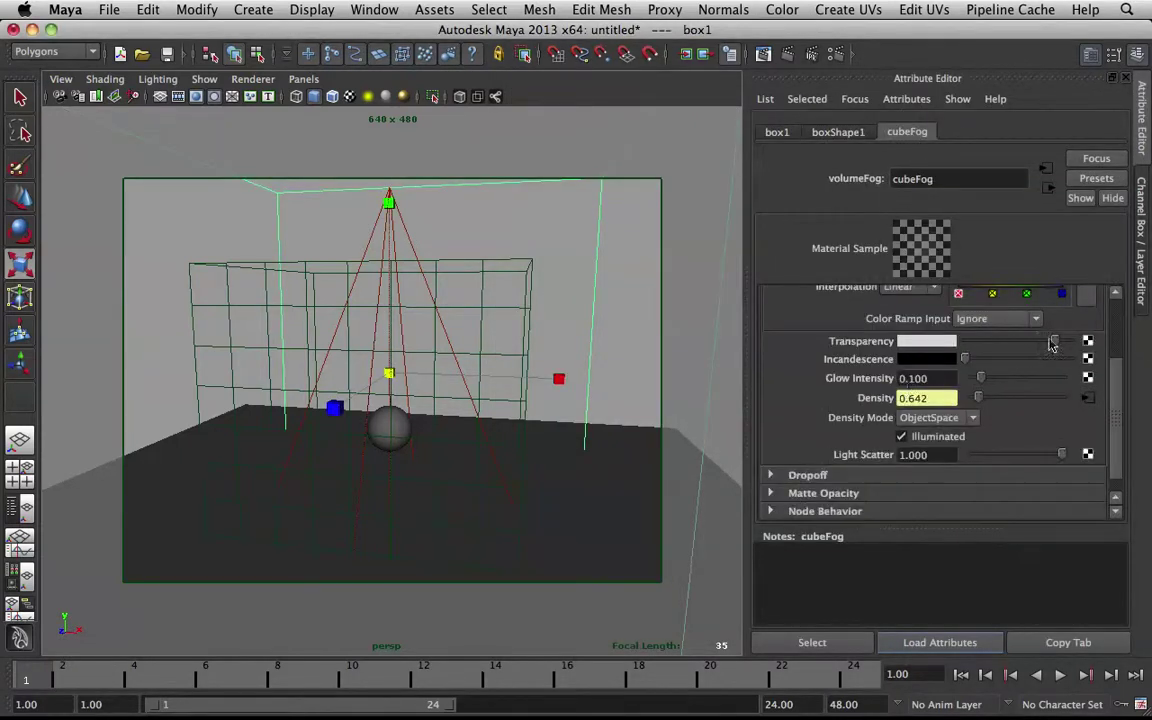
{"action": "left_click_drag", "start_coordinate": [1052, 344], "coordinate": [1027, 341]}
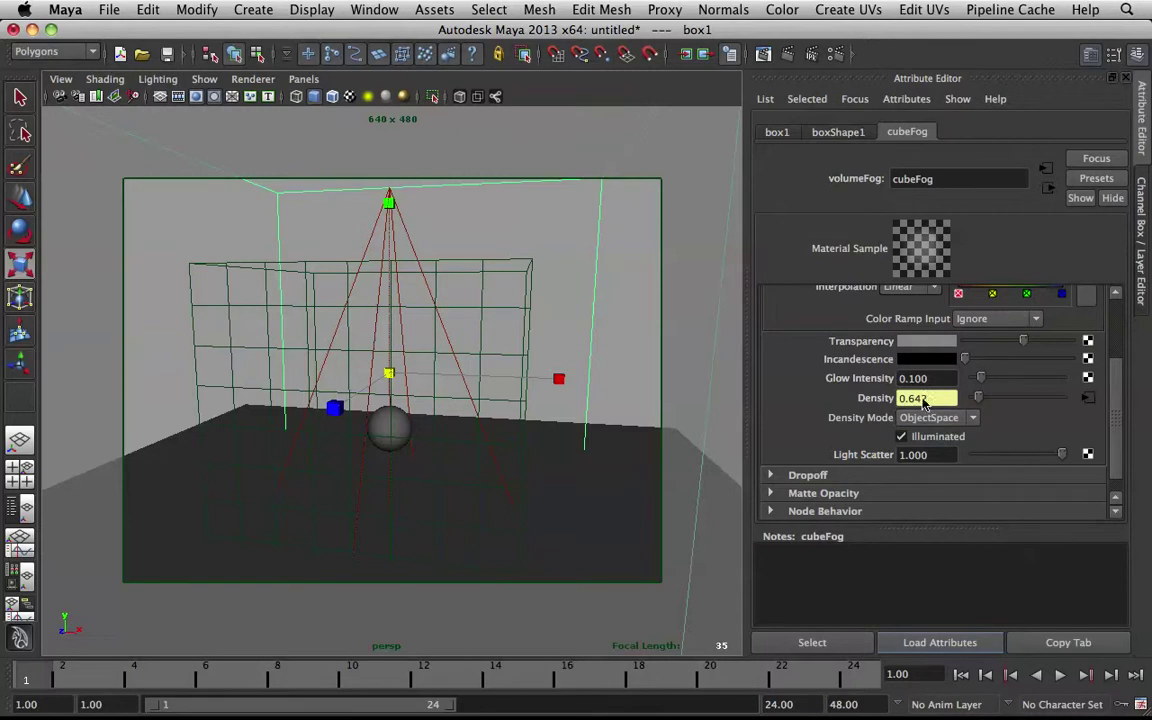
Set the cubeFog Glow Intensity to 0.200 and render the frame again.
{"action": "left_click", "coordinate": [925, 378]}
{"action": "key", "text": "Left"}
{"action": "key", "text": "Left"}
{"action": "key", "text": "BackSpace"}
{"action": "type", "text": "2"}
{"action": "key", "text": "Return"}
{"action": "left_click", "coordinate": [795, 59]}
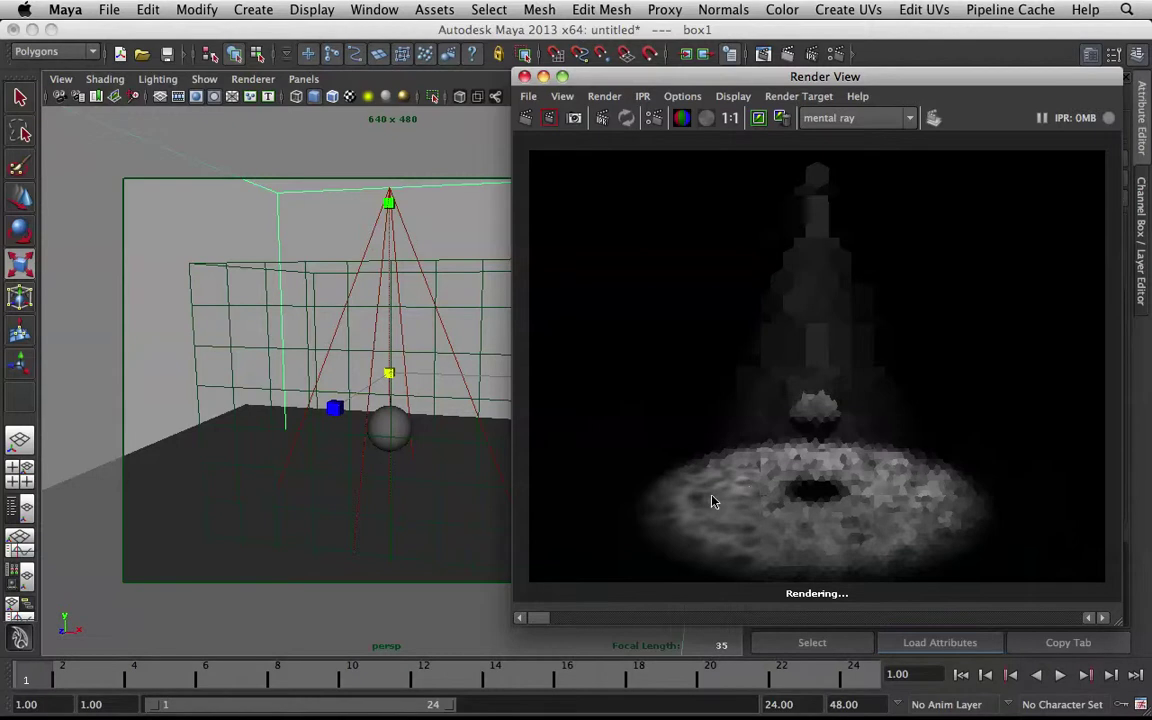
Lower volumeNoise2 Amplitude to 0.416 and Ratio to 0.097, then render a new frame.
{"action": "left_click", "coordinate": [543, 77]}
{"action": "left_click", "coordinate": [1088, 400]}
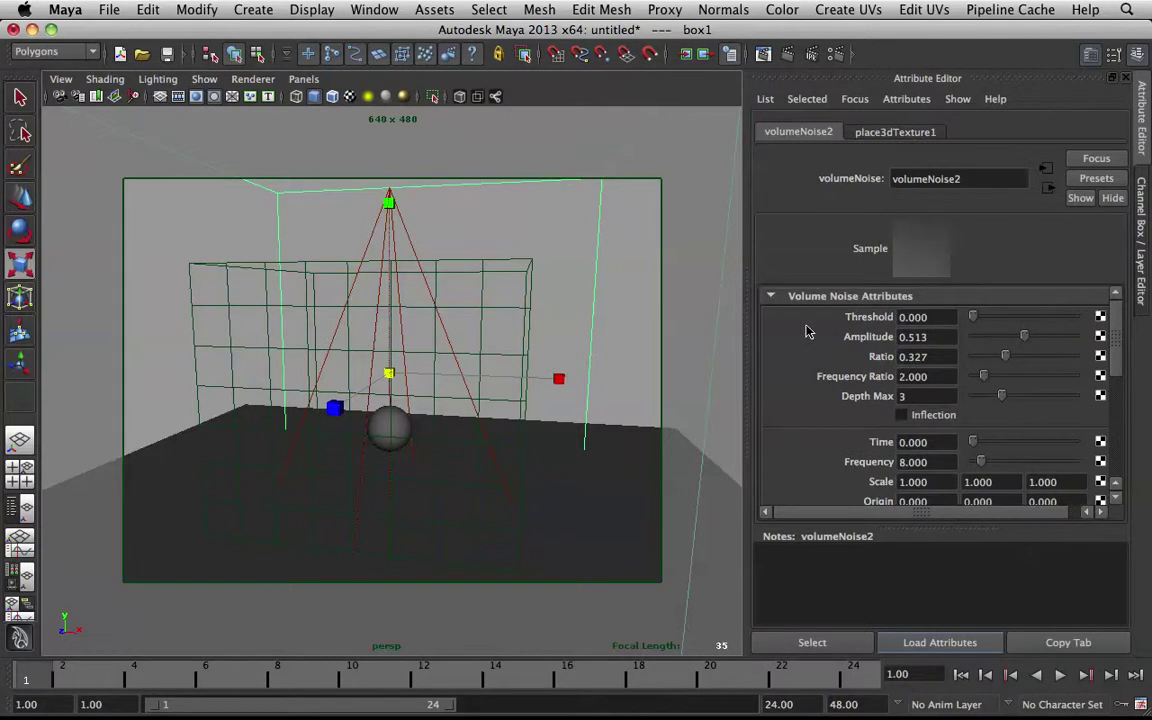
{"action": "scroll", "coordinate": [810, 330], "scroll_direction": "down", "scroll_amount": 4}
{"action": "scroll", "coordinate": [815, 330], "scroll_direction": "up", "scroll_amount": 4}
{"action": "left_click_drag", "start_coordinate": [1006, 338], "coordinate": [984, 358]}
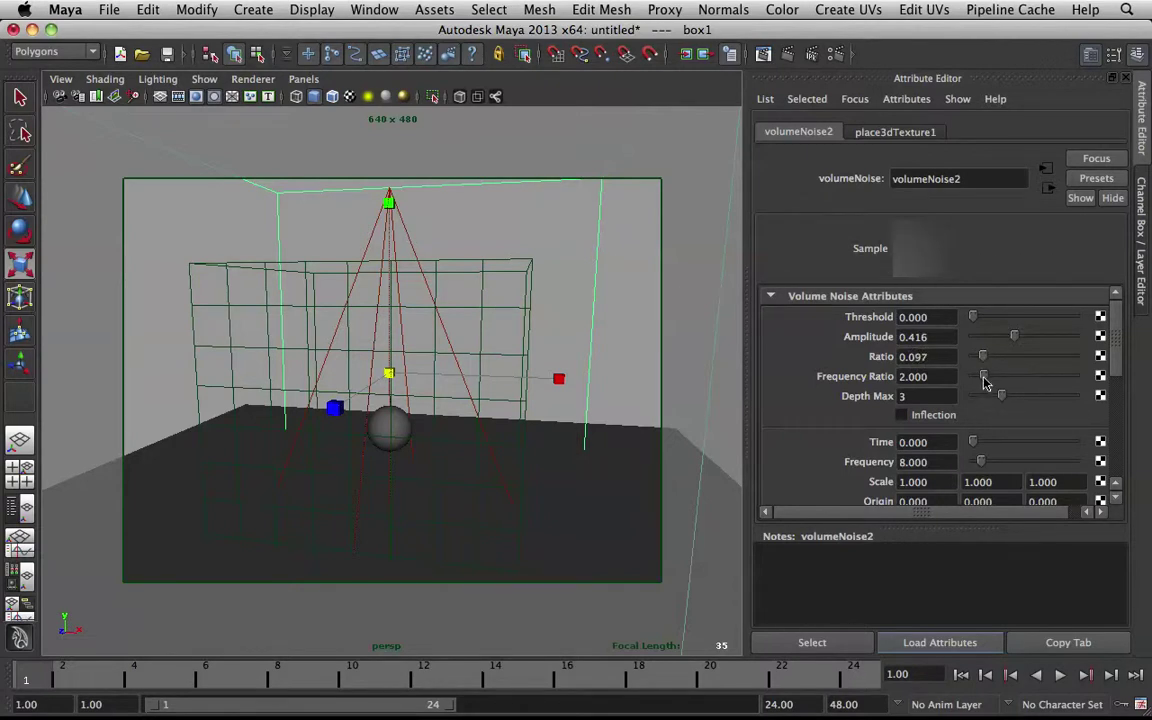
{"action": "left_click", "coordinate": [716, 118]}
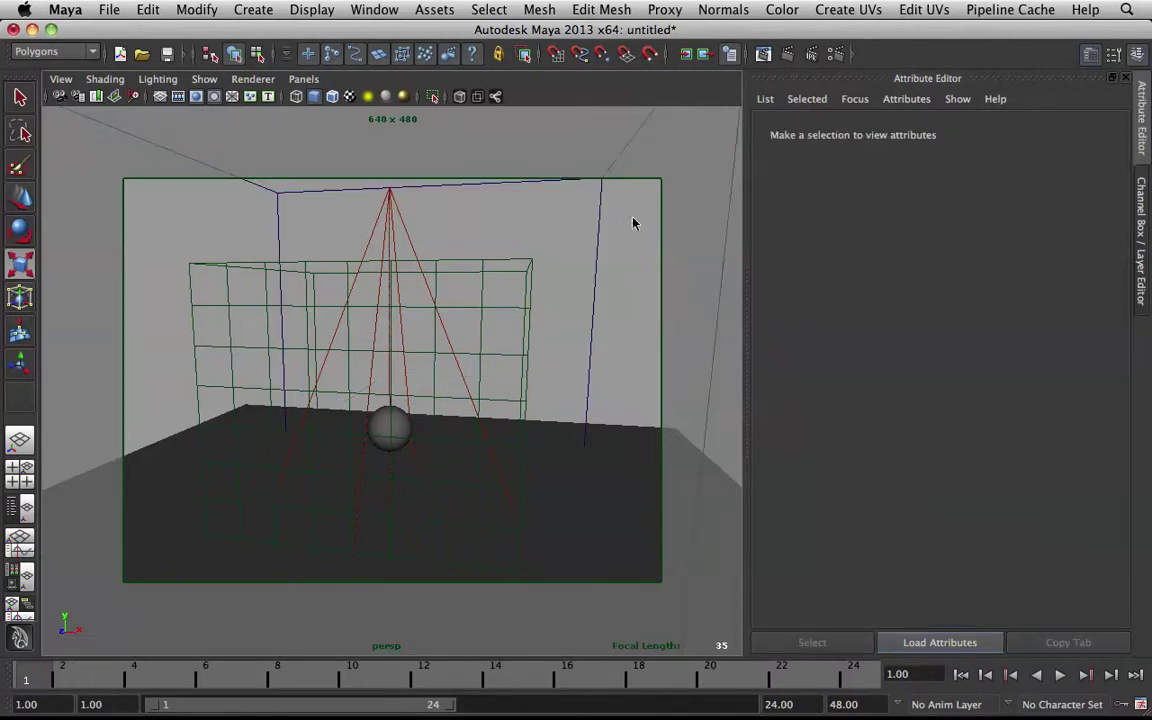
{"action": "left_click", "coordinate": [788, 55]}
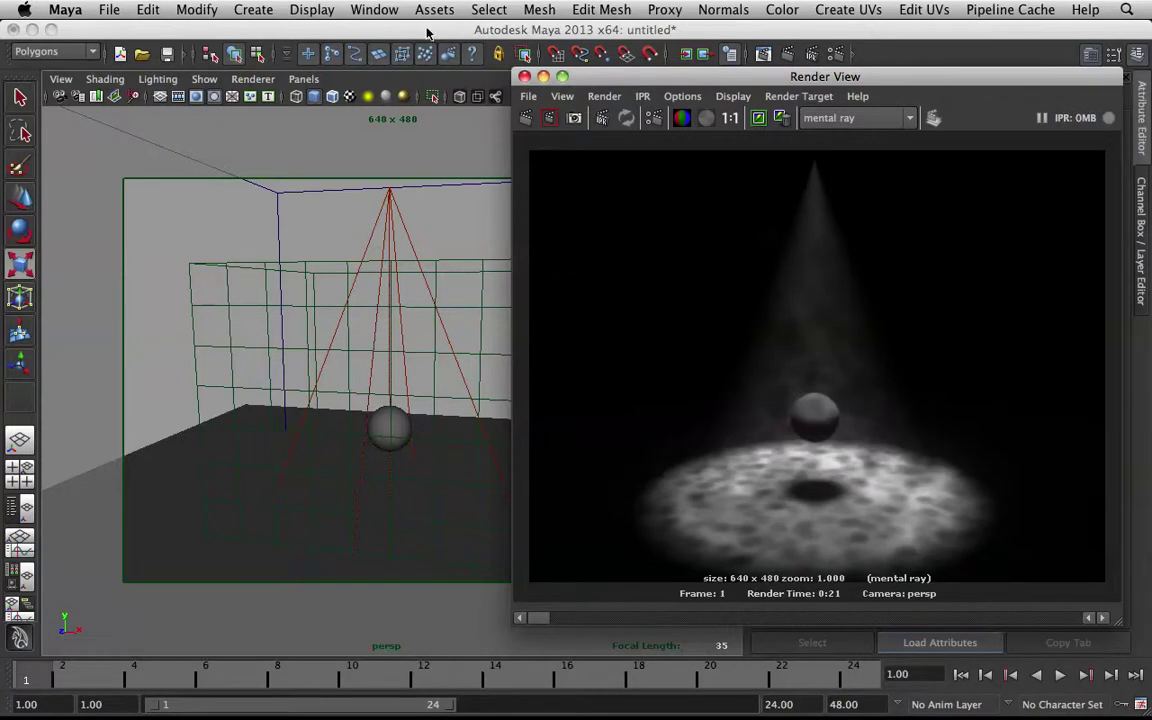
Drop the volumeNoise2 Spottyness on the fog box's density texture to nearly 0.
{"action": "left_click", "coordinate": [543, 77]}
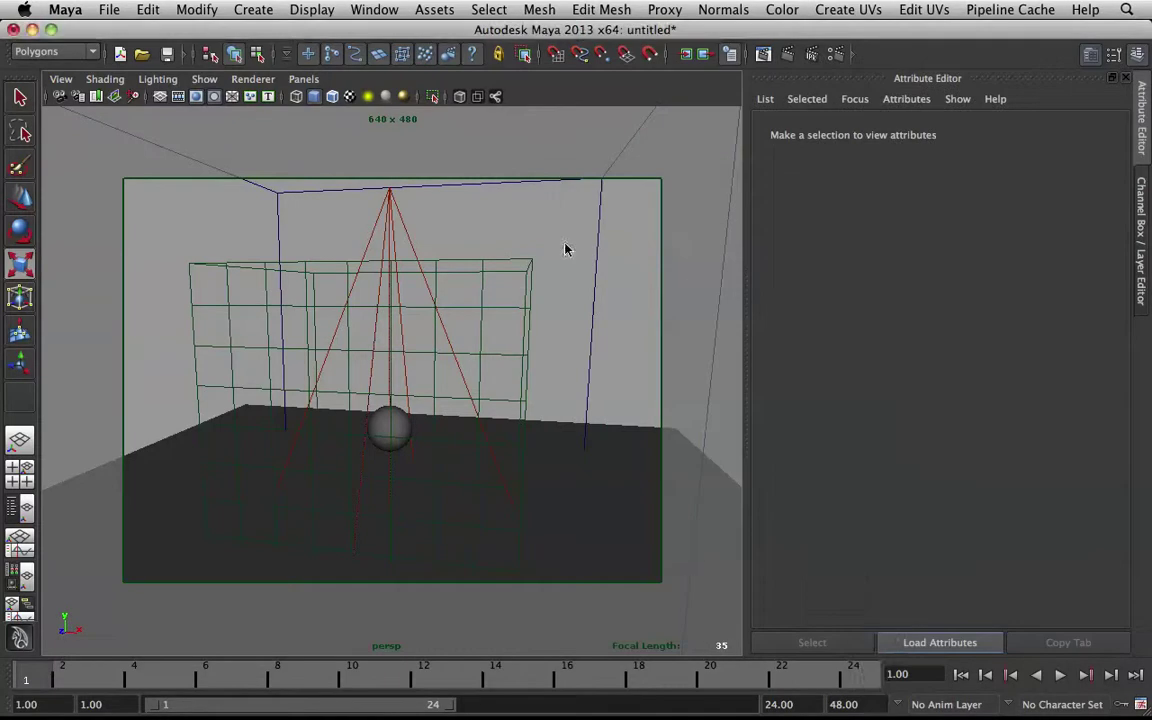
{"action": "left_click", "coordinate": [610, 281]}
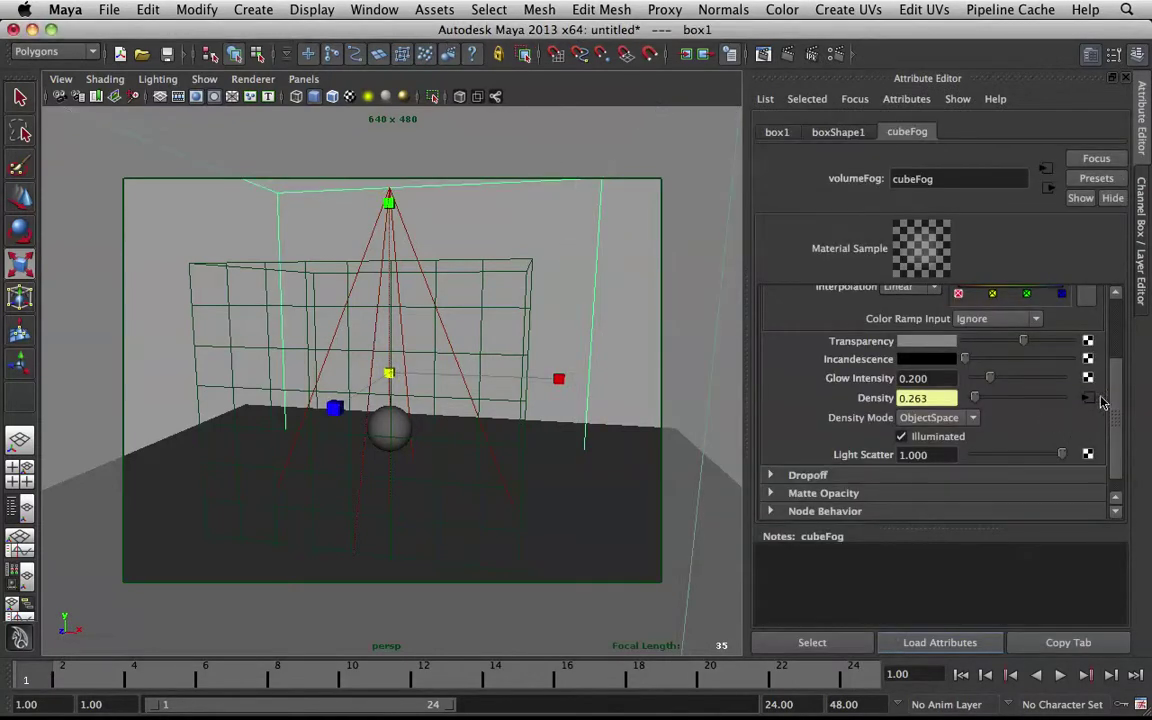
{"action": "left_click", "coordinate": [1095, 401]}
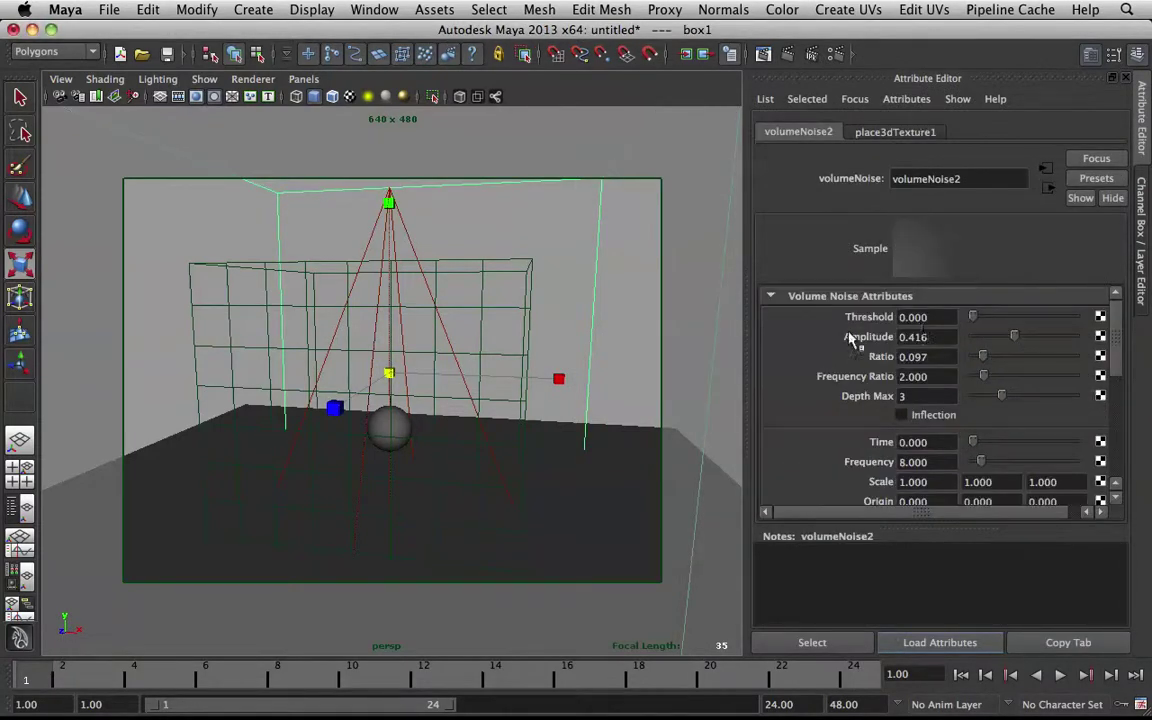
{"action": "scroll", "coordinate": [835, 390], "scroll_direction": "down", "scroll_amount": 3}
{"action": "scroll", "coordinate": [829, 361], "scroll_direction": "down", "scroll_amount": 2}
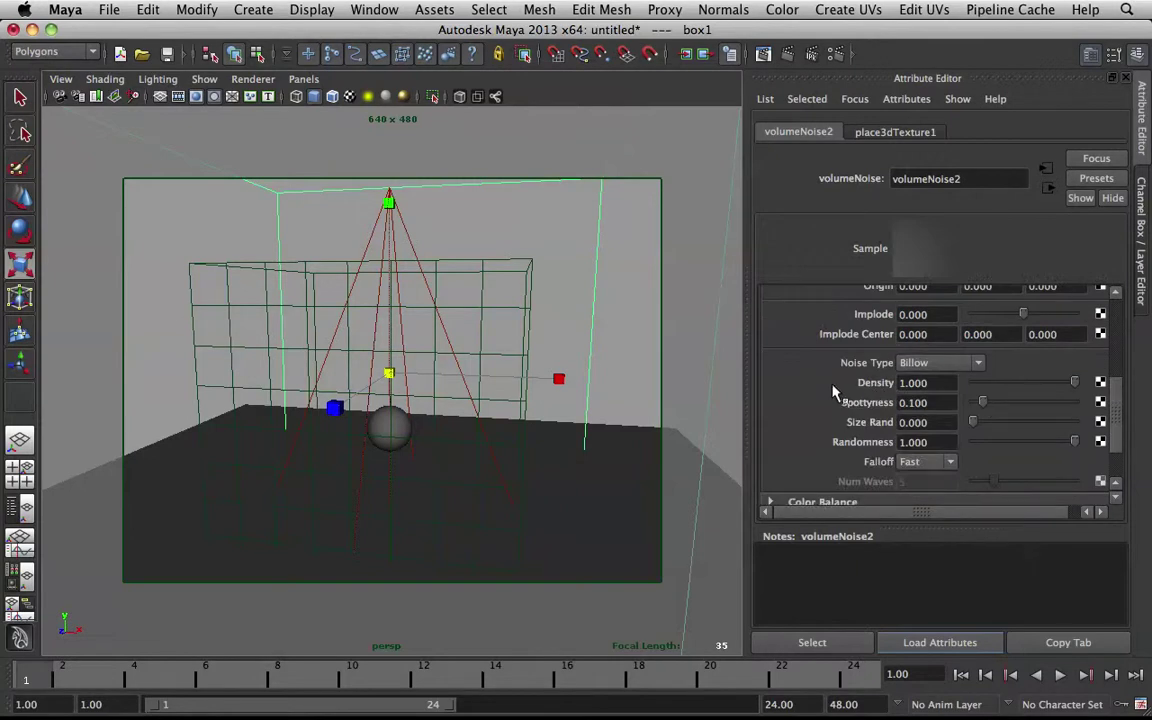
{"action": "scroll", "coordinate": [815, 388], "scroll_direction": "down", "scroll_amount": 1}
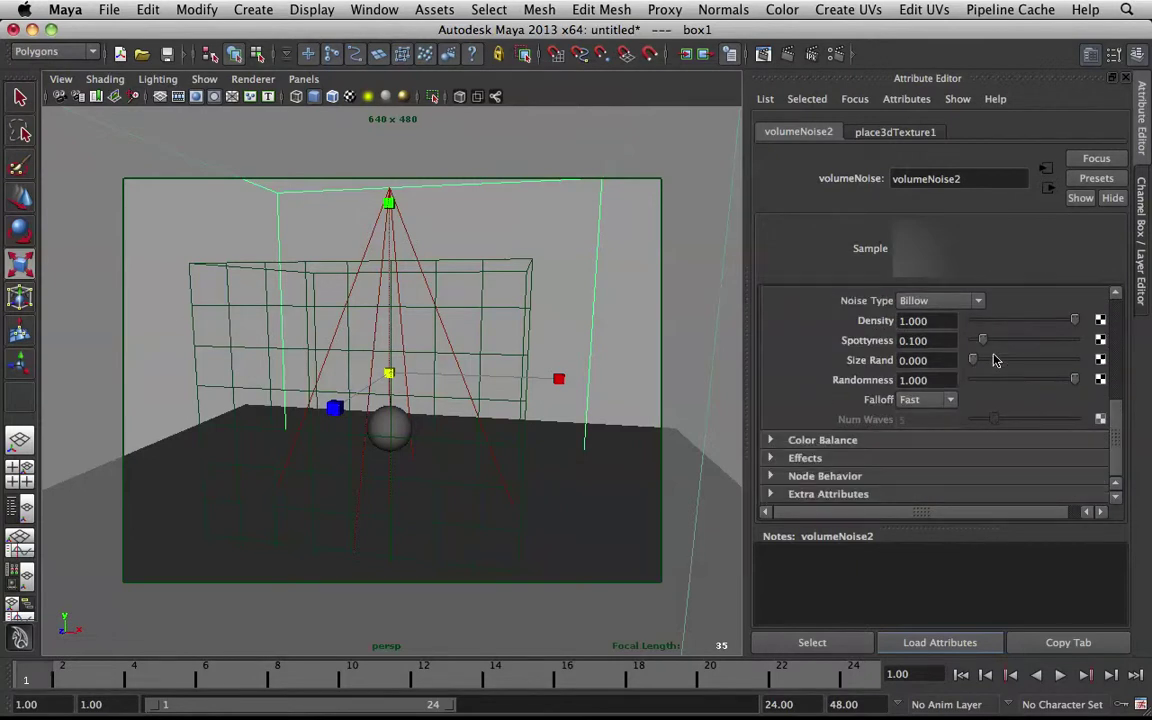
{"action": "left_click_drag", "start_coordinate": [983, 341], "coordinate": [970, 341]}
Render the final frame, move the Render View window aside, and switch to QuickTime Player.
{"action": "left_click", "coordinate": [784, 56]}
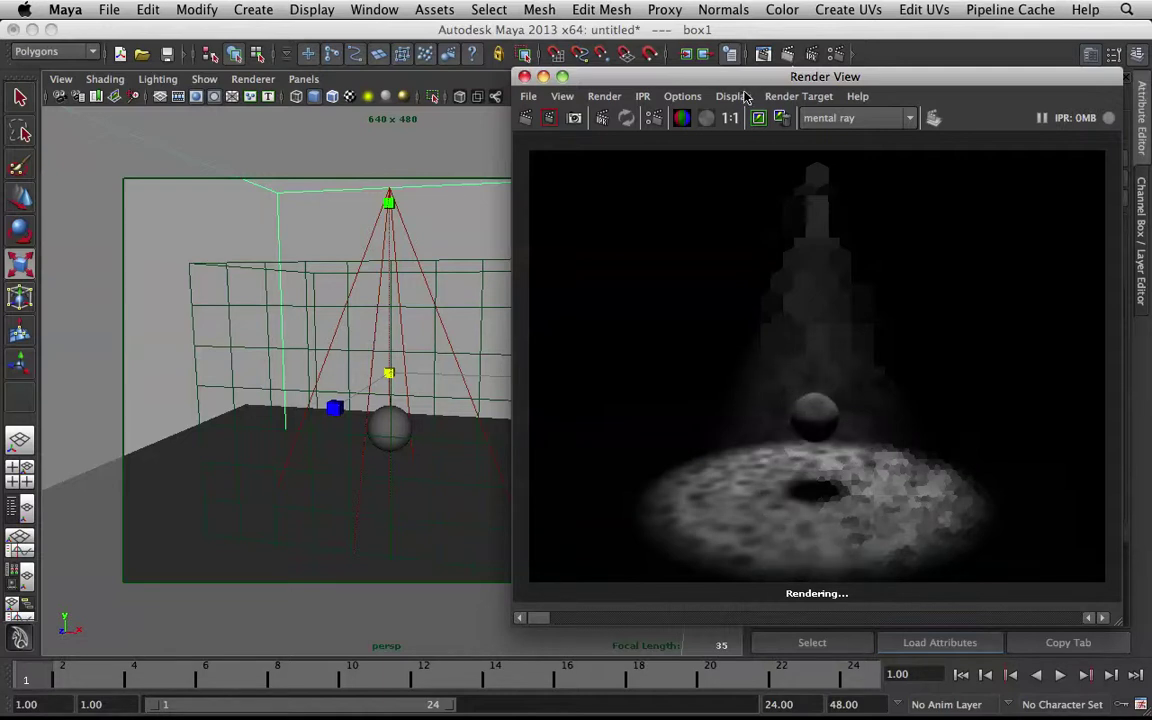
{"action": "left_click_drag", "start_coordinate": [738, 83], "coordinate": [309, 62]}
{"action": "mouse_move", "coordinate": [795, 716]}
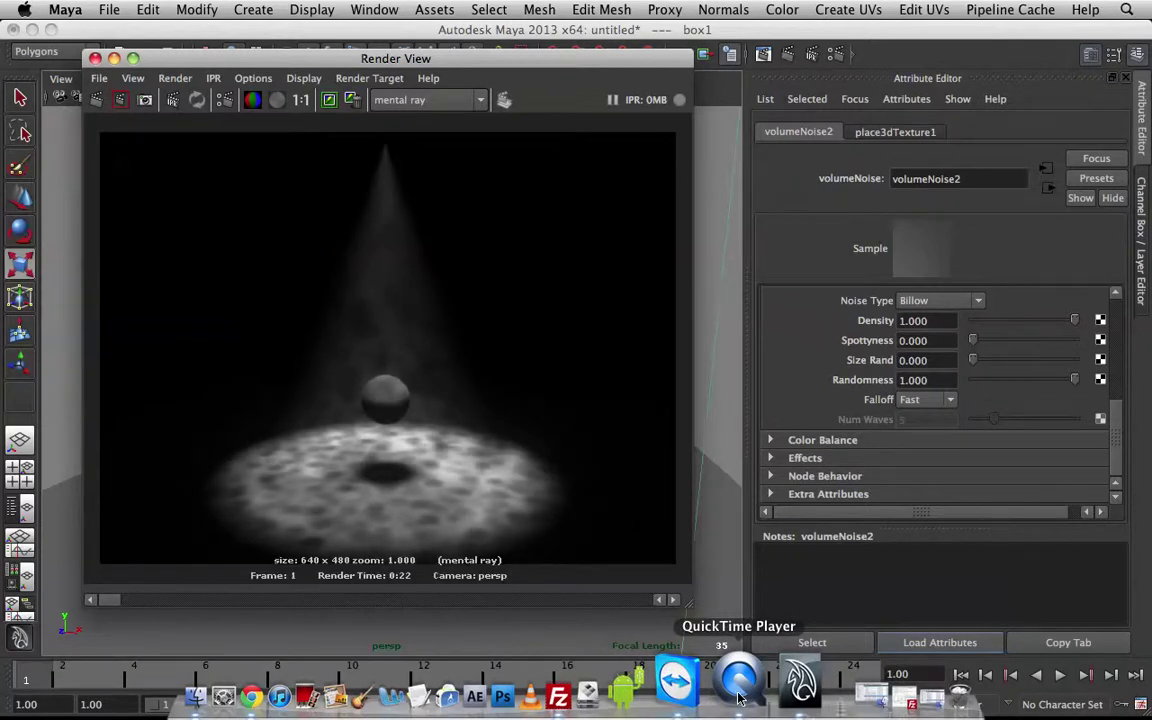
{"action": "left_click", "coordinate": [738, 684]}
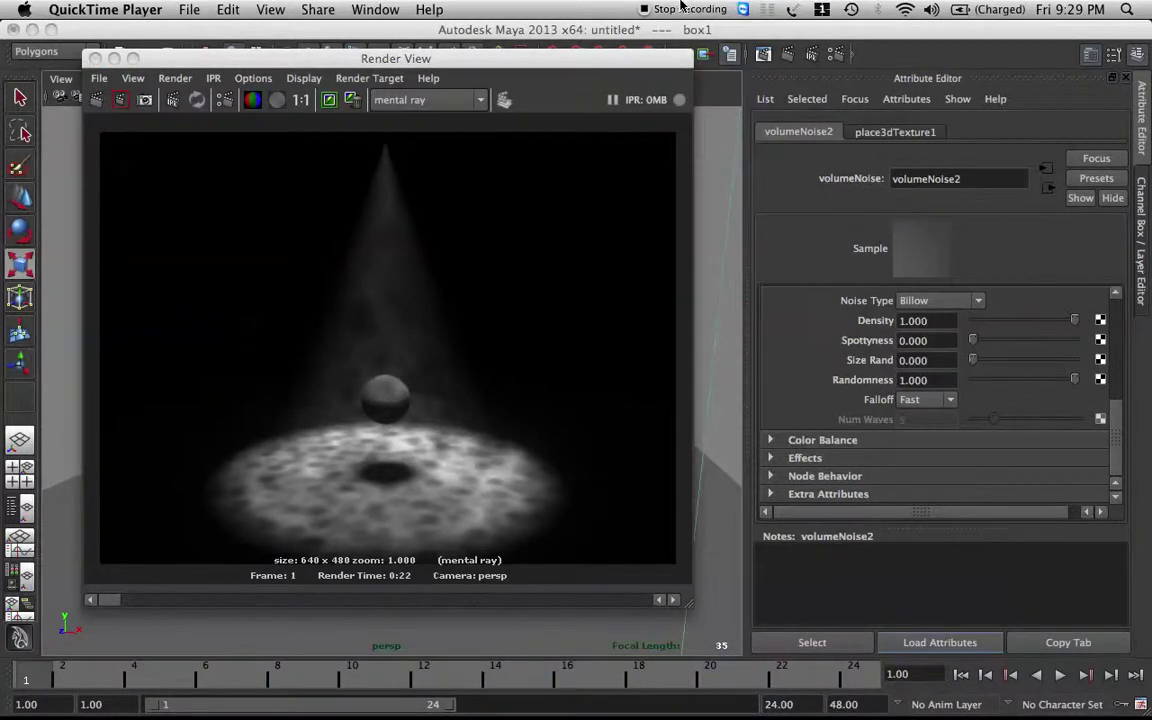